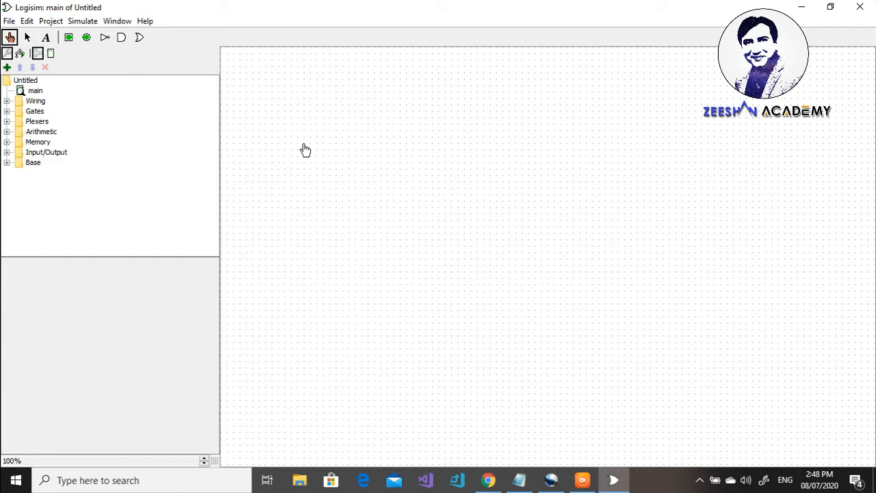
Add a new circuit named Half Adder to the project and select it.
right_click(29, 84)
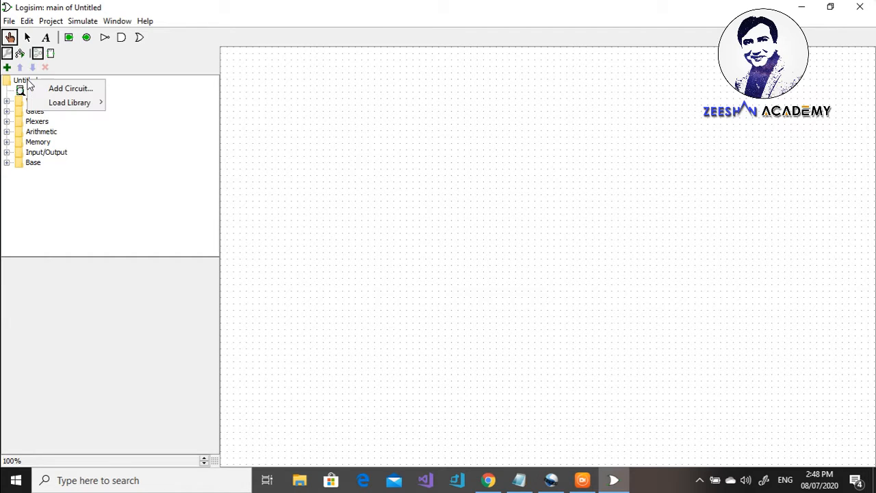
click(62, 91)
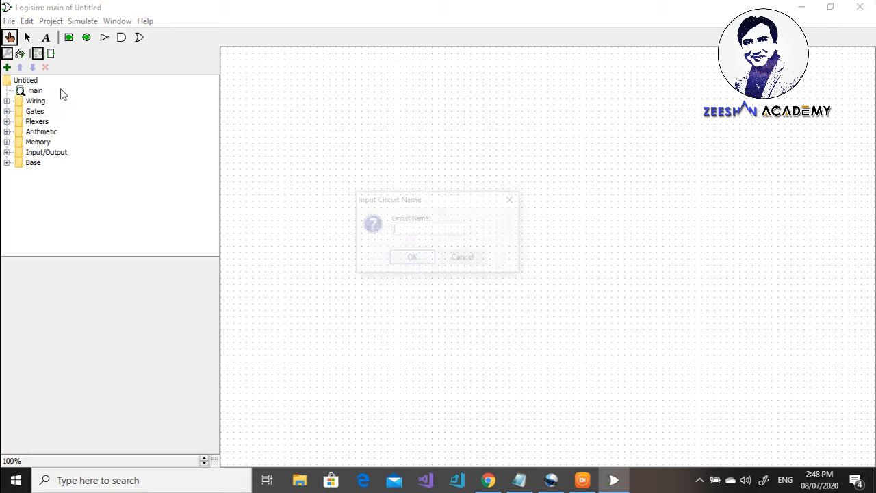
text(H)
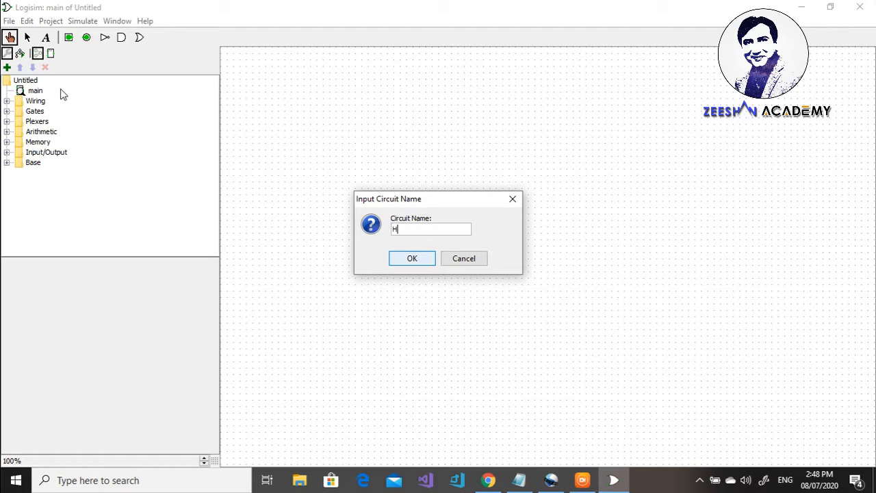
text(alf Adder)
click(395, 259)
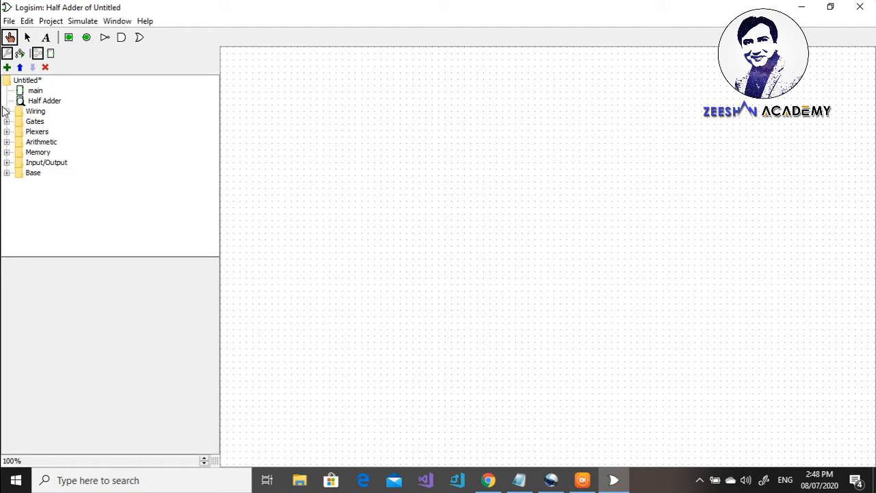
click(52, 102)
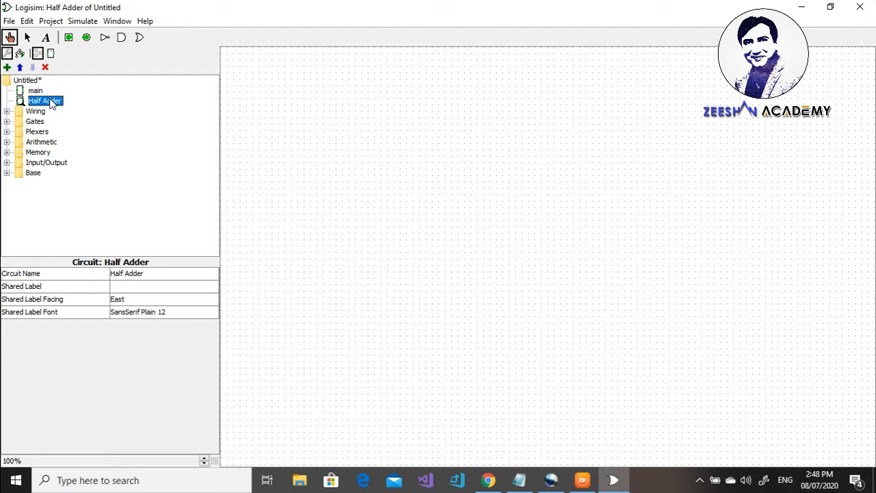
Add two text labels above the drawing area's centre, "S=A XOR B" and, below it, "C=AB".
click(45, 38)
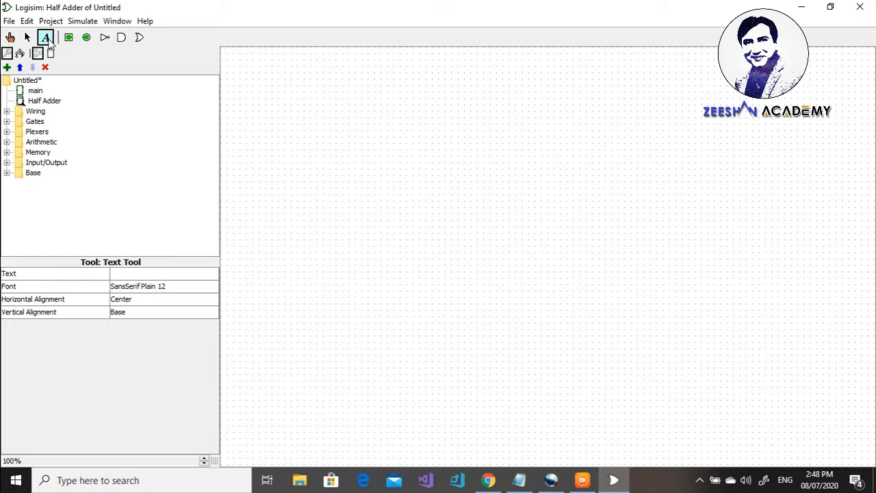
click(379, 71)
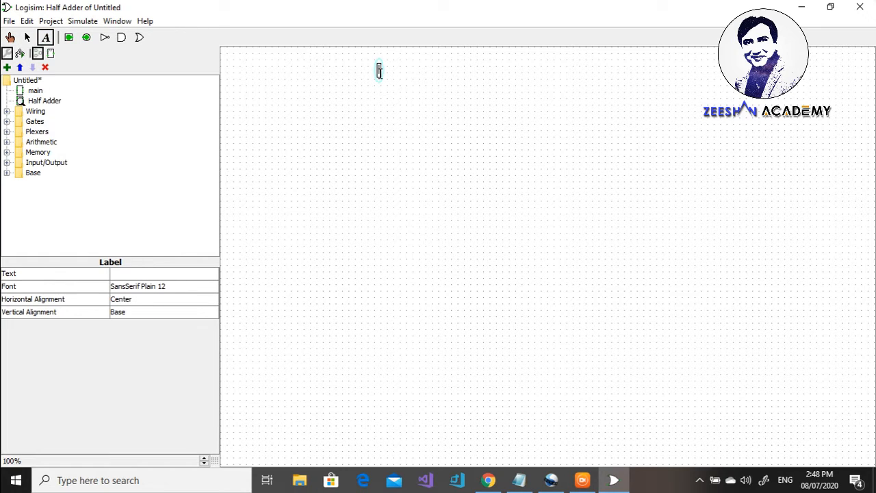
text(S)
text(um)
text( XOR B)
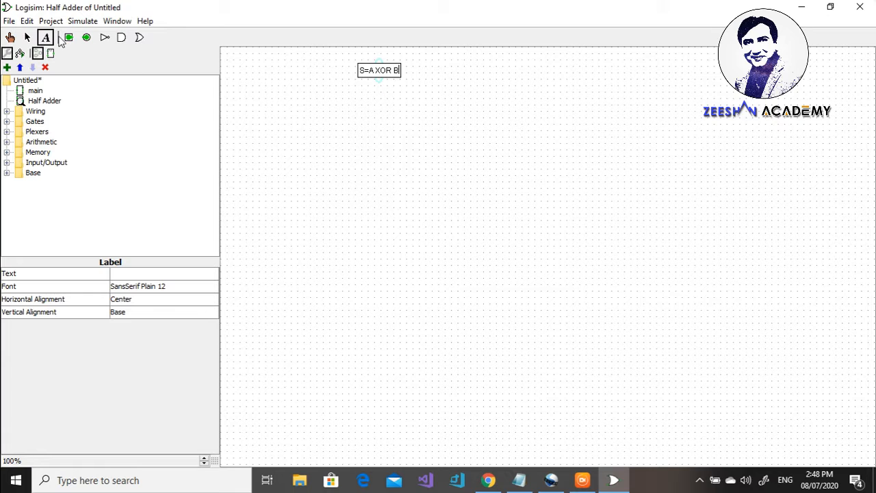
click(361, 88)
text(C)
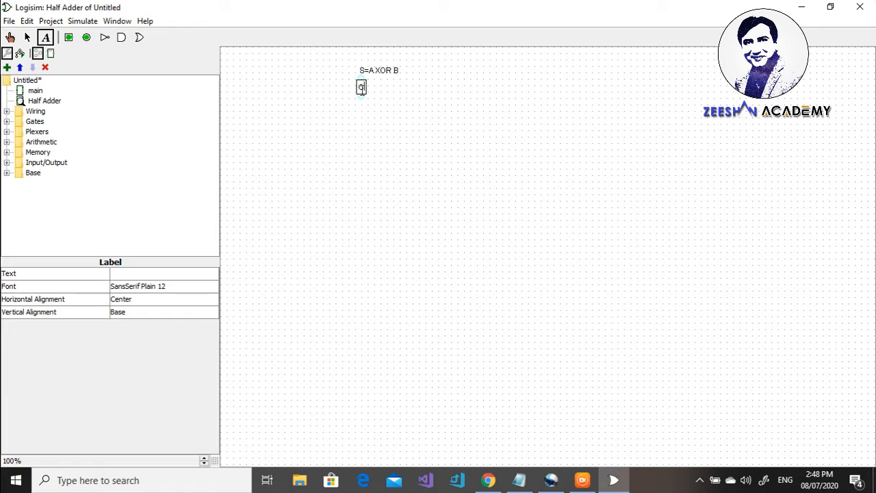
text(=AB)
Place an XOR gate below the equations and set its number of inputs to 2.
click(7, 122)
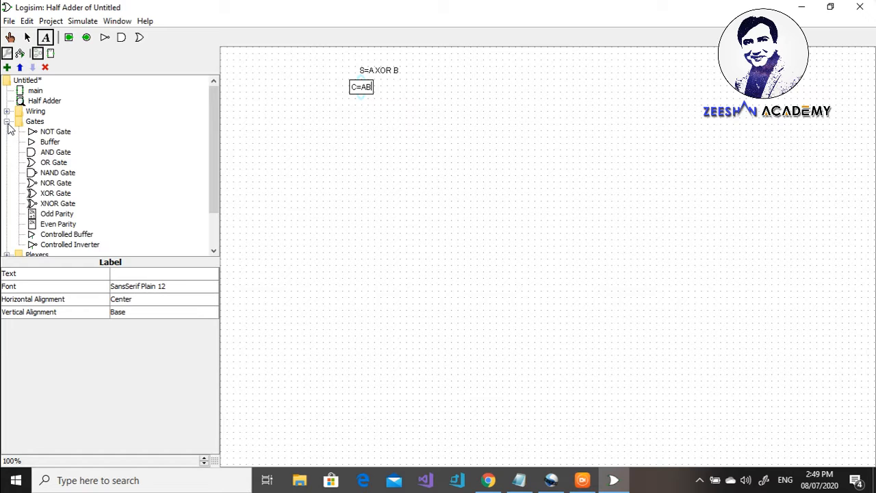
click(53, 195)
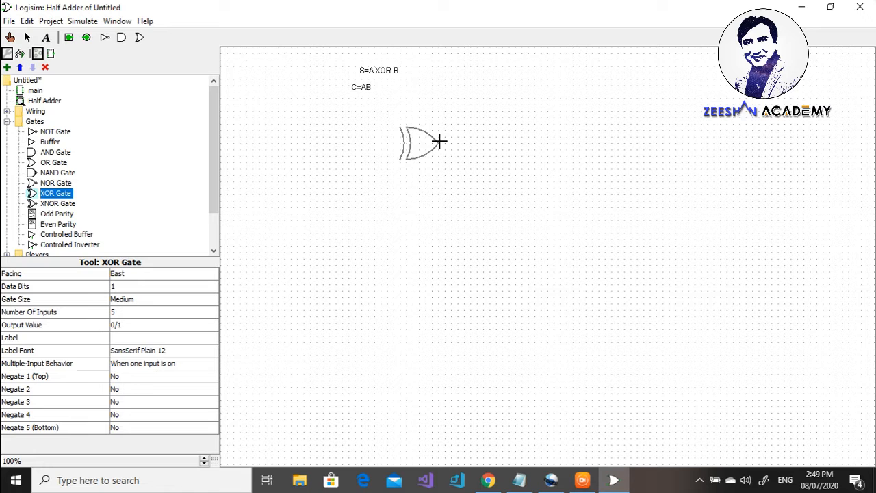
click(438, 141)
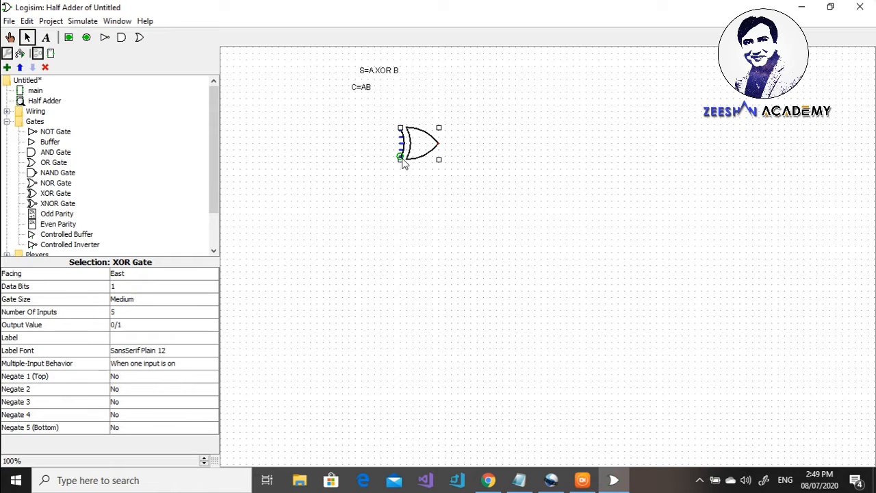
click(210, 312)
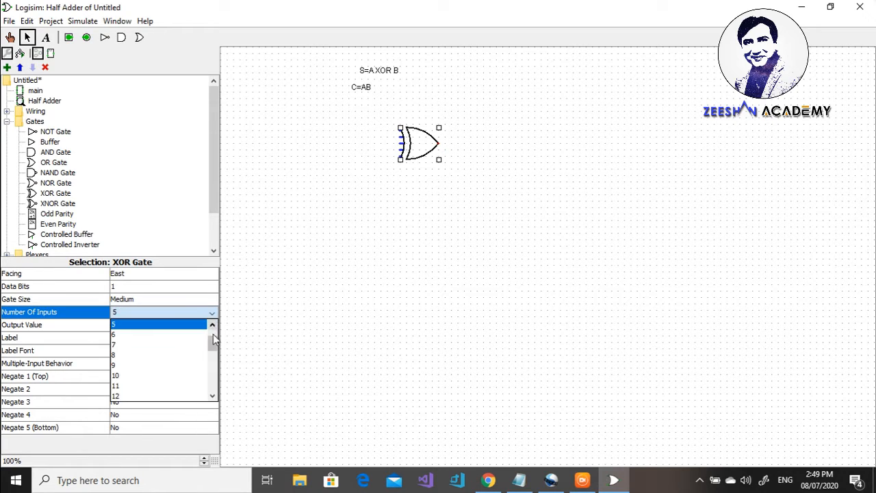
scroll(212, 339, up, 1)
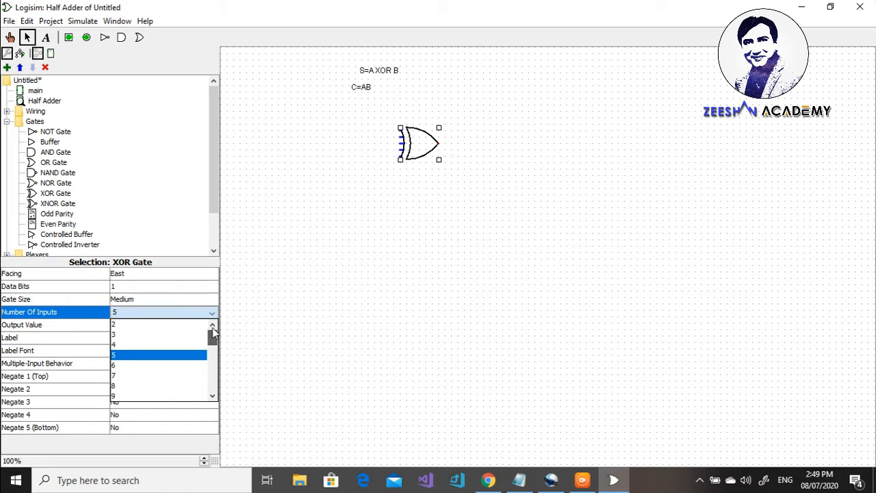
click(168, 325)
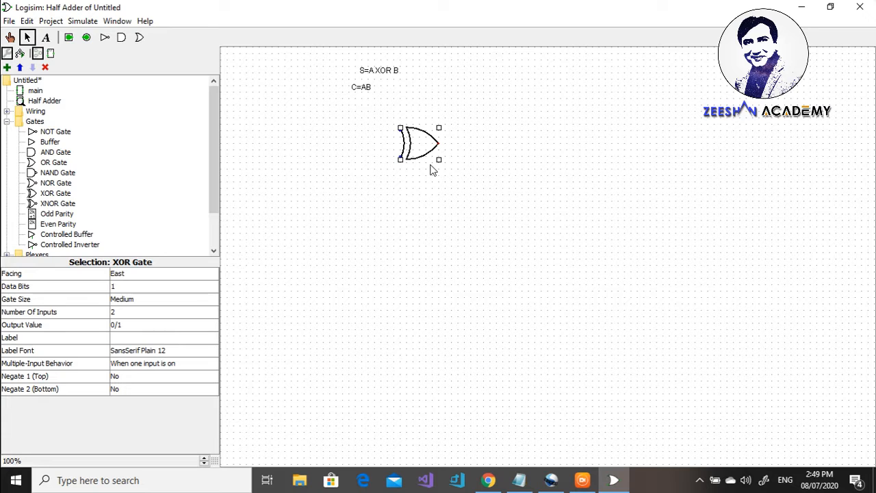
Place two input pins, one above the other, on the input side of the XOR gate.
click(67, 38)
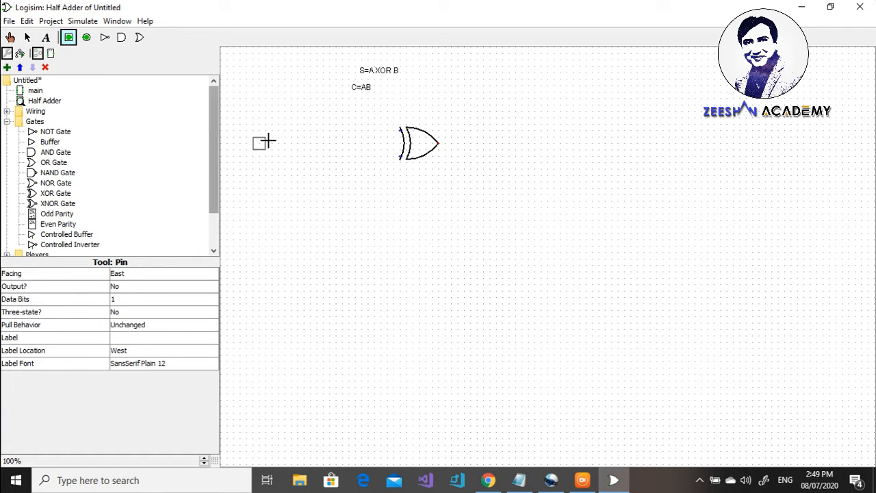
click(307, 136)
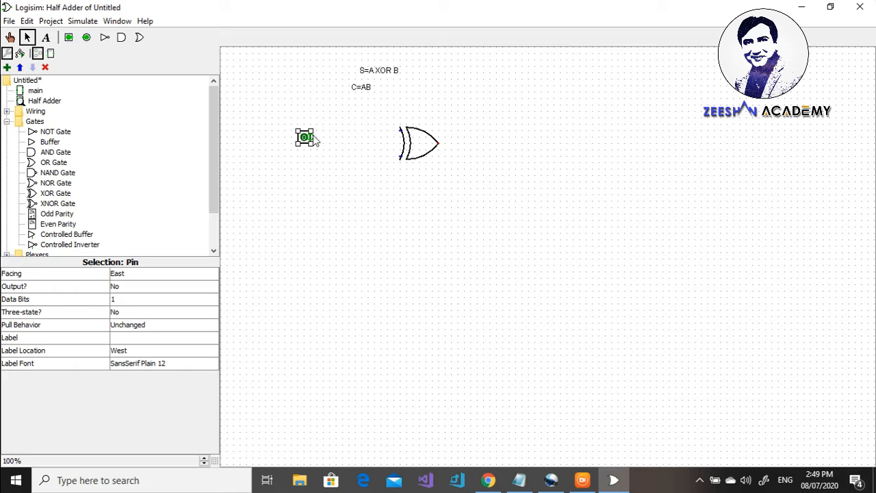
click(69, 38)
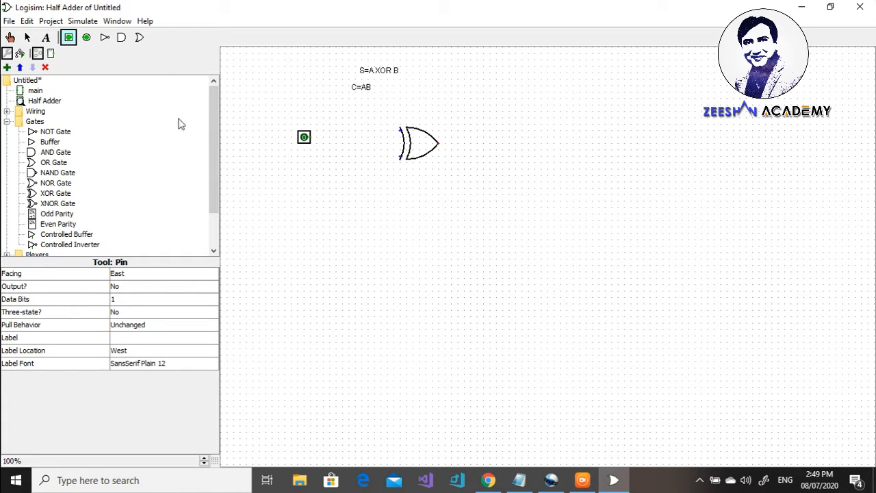
click(307, 157)
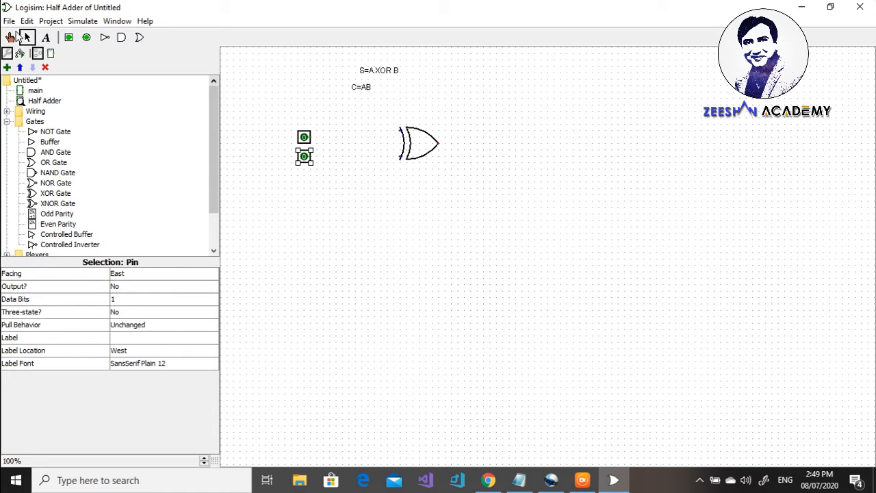
Add the text labels A beside the upper input pin and B beside the lower one.
click(46, 39)
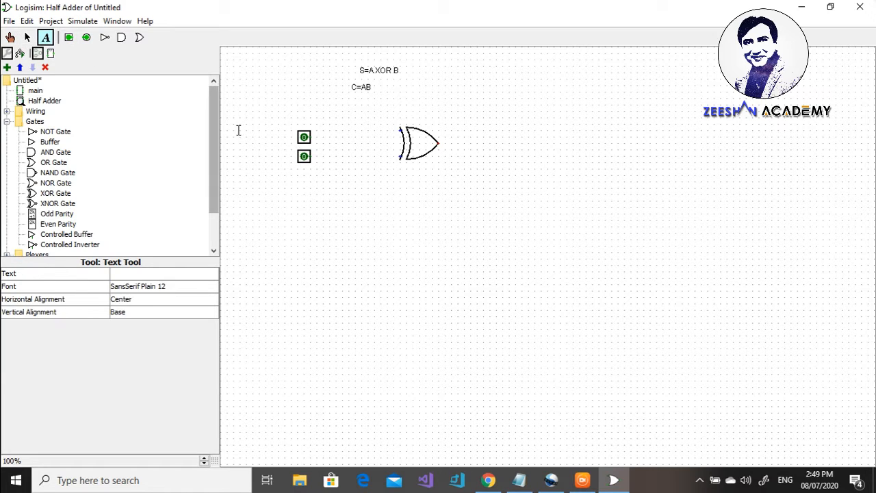
click(273, 135)
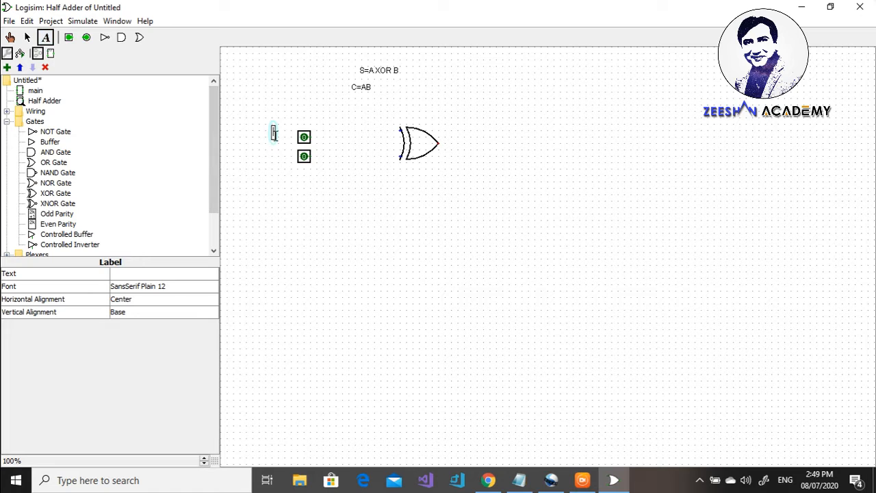
text(A)
click(273, 155)
text(B)
Wire input pin A to the XOR gate's upper input and pin B to its lower input.
click(27, 37)
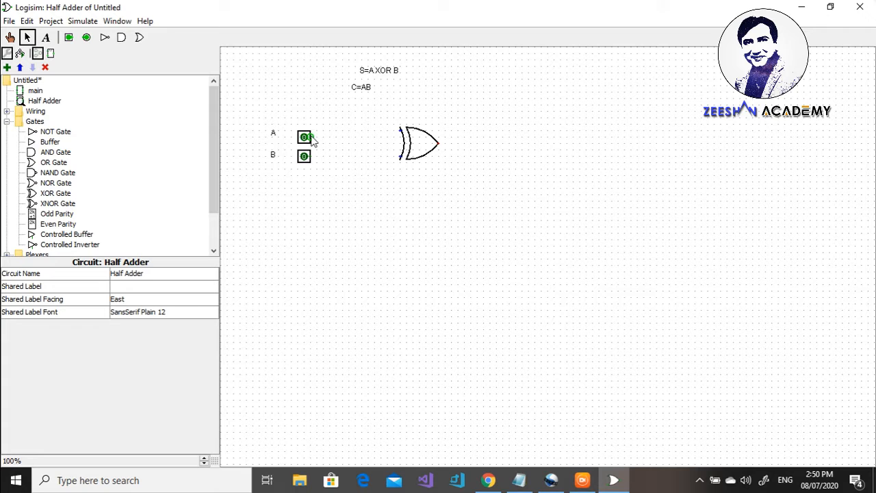
drag(310, 137, 400, 137)
drag(310, 157, 400, 161)
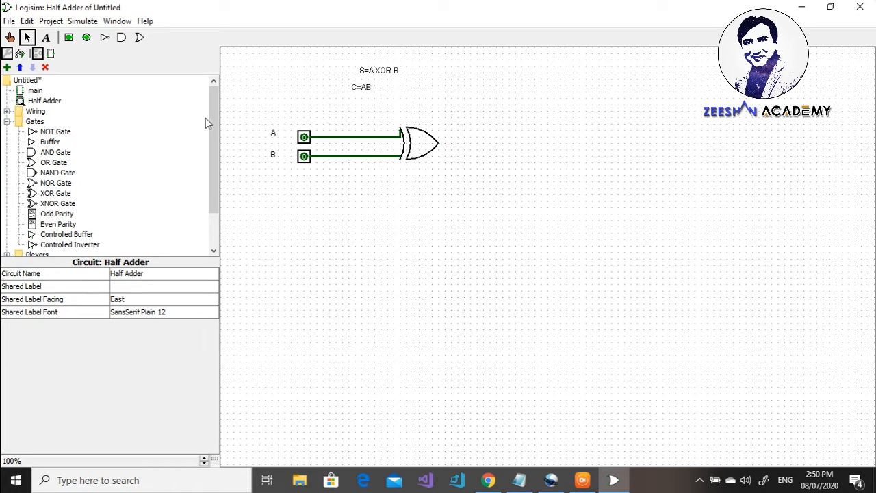
Place an output pin beyond the XOR gate and wire the gate's output to it.
click(86, 40)
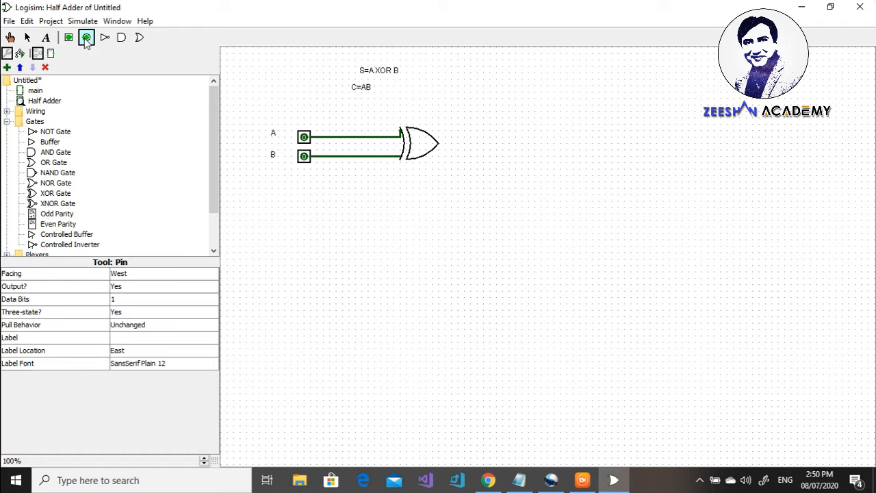
click(493, 140)
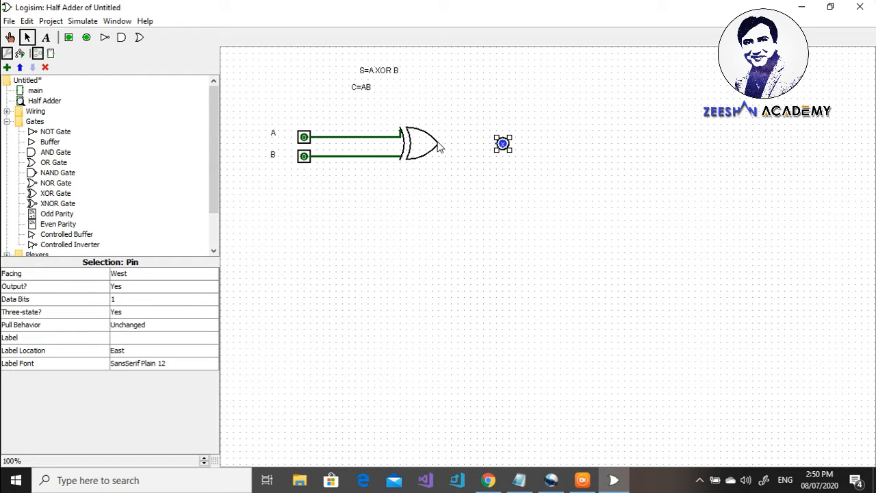
drag(437, 144, 497, 147)
Add the text label "Sum" above the XOR gate's output pin.
click(46, 38)
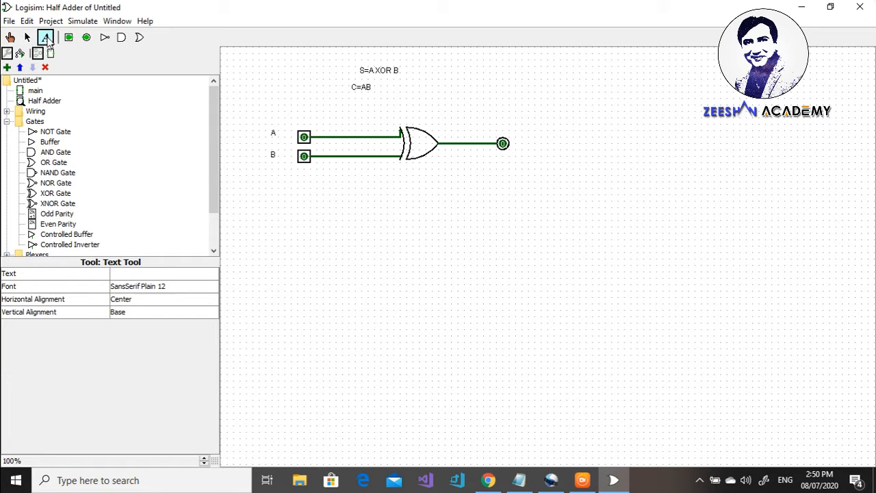
click(505, 120)
text(Sum)
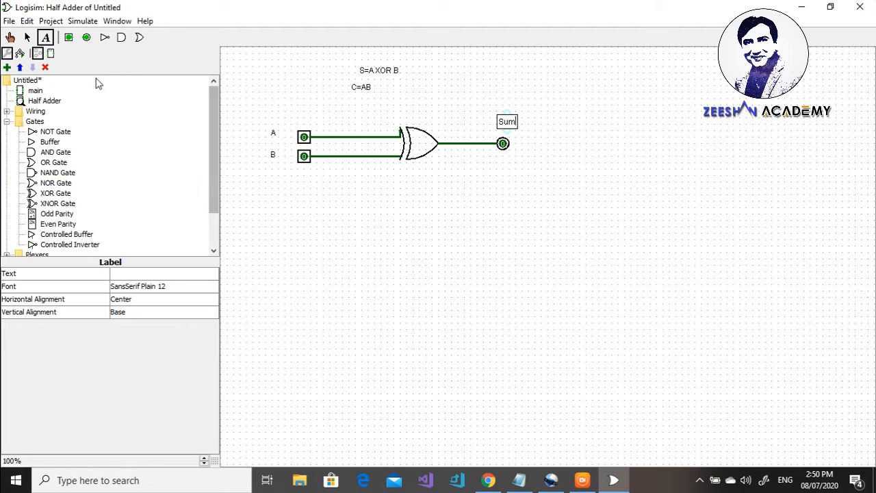
Place an AND gate with 2 inputs below the XOR gate and branch the A and B wires to its inputs.
click(62, 153)
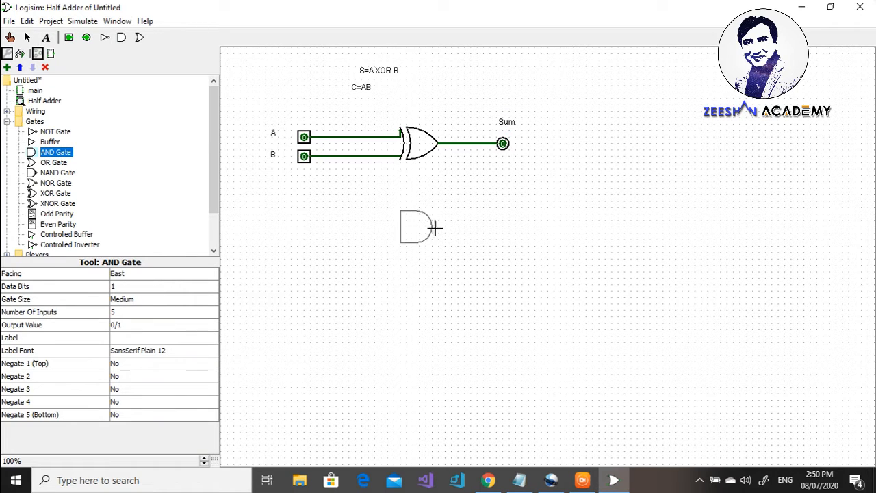
click(437, 206)
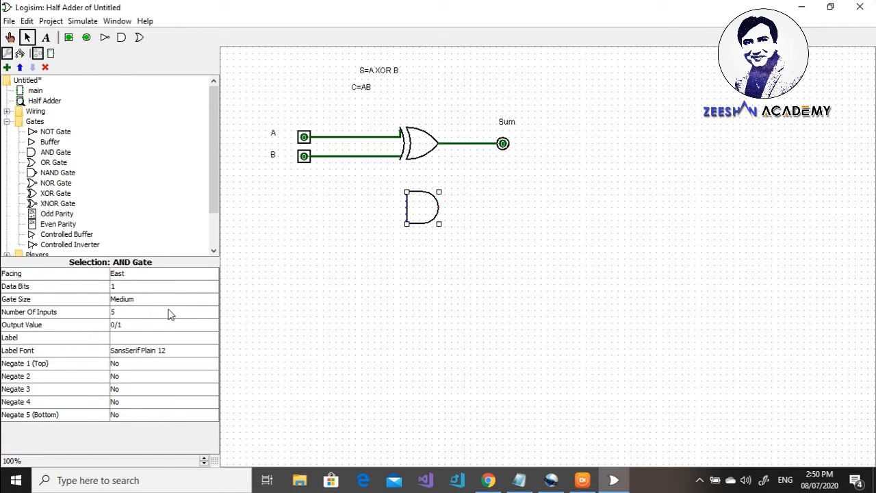
click(209, 313)
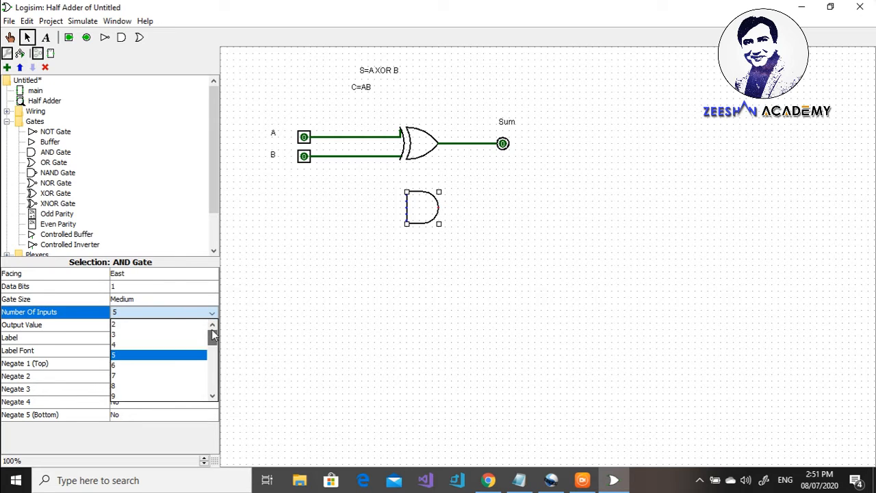
click(169, 326)
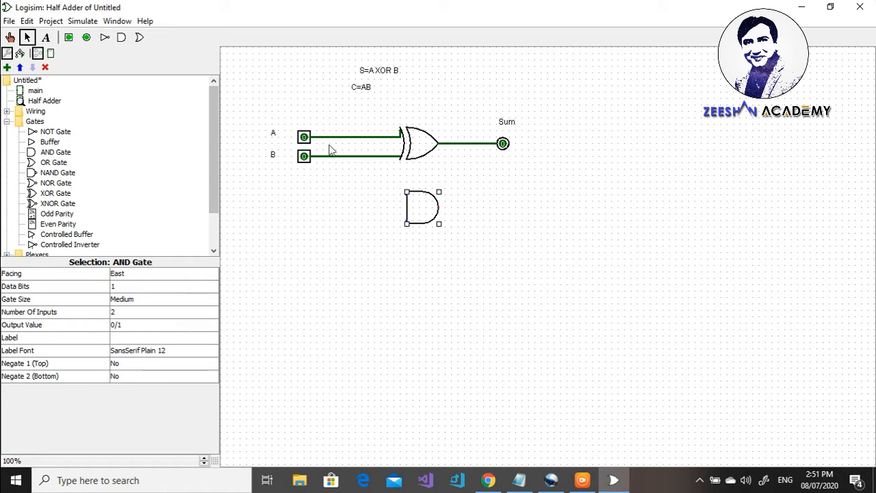
mouse_move(323, 138)
mouse_down()
mouse_move(342, 200)
mouse_move(402, 200)
mouse_up()
drag(336, 157, 407, 220)
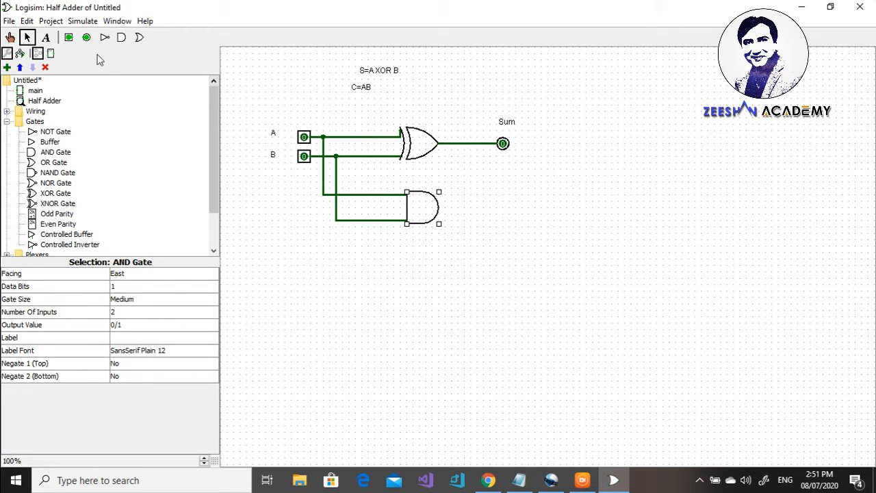
Place a second output pin beyond the AND gate and wire the gate's output to it.
click(87, 37)
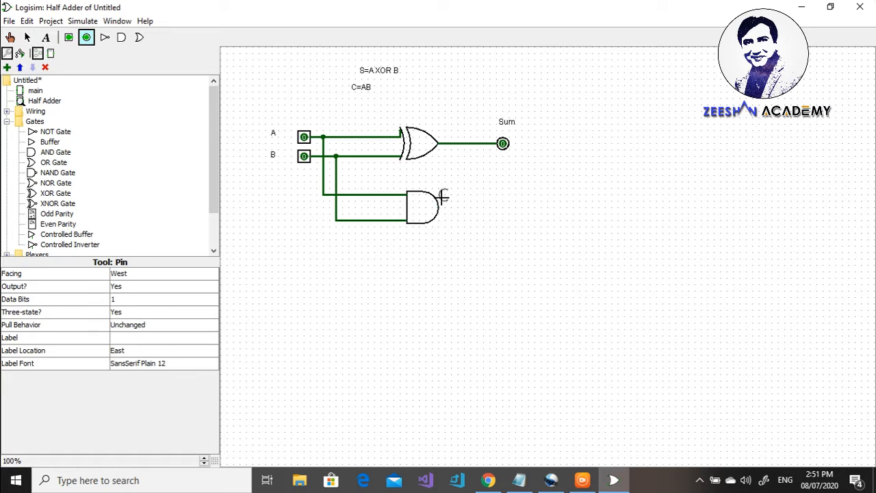
click(503, 205)
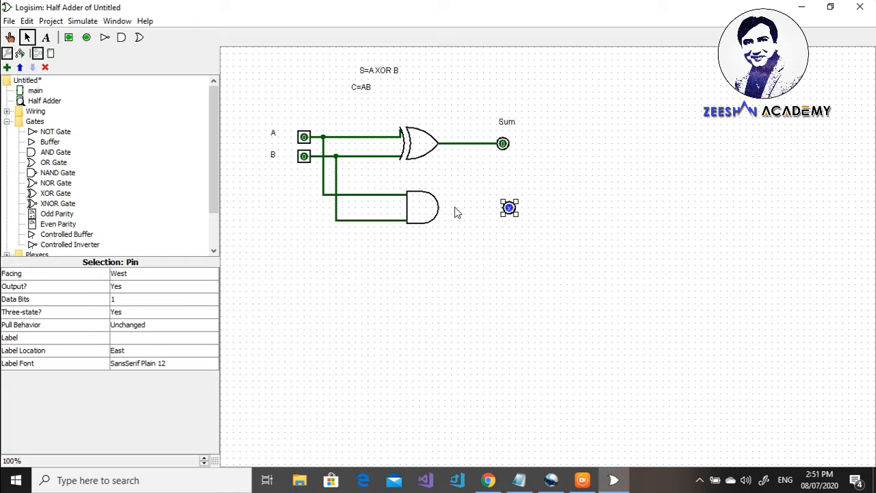
drag(439, 208, 503, 211)
Add the text label "Carry" above the AND gate's output pin.
click(46, 38)
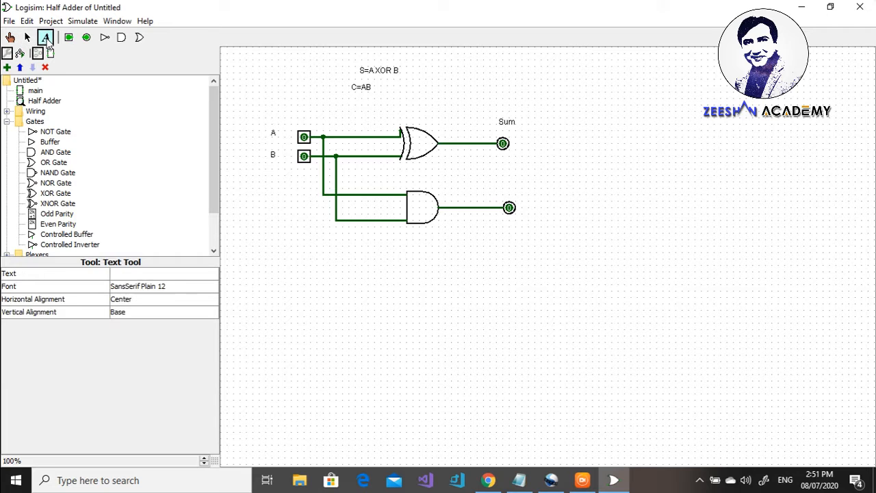
click(519, 188)
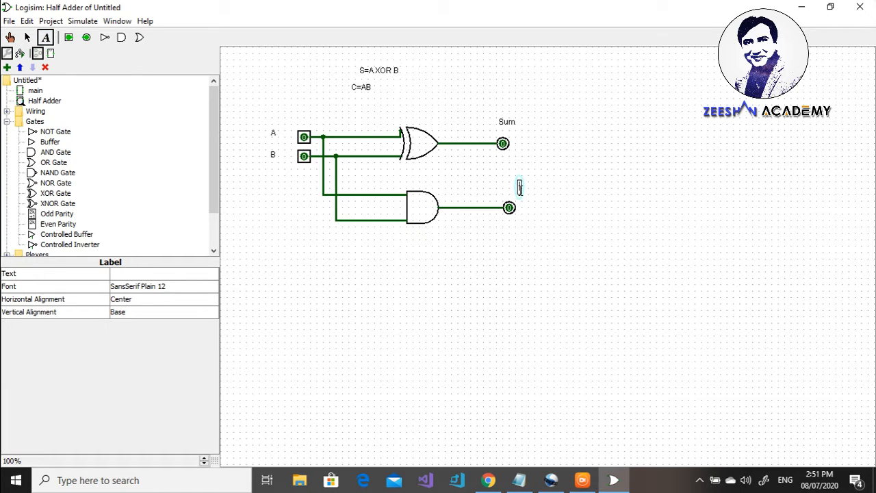
text(Carry)
key(BackSpace)
key(BackSpace)
text(ry)
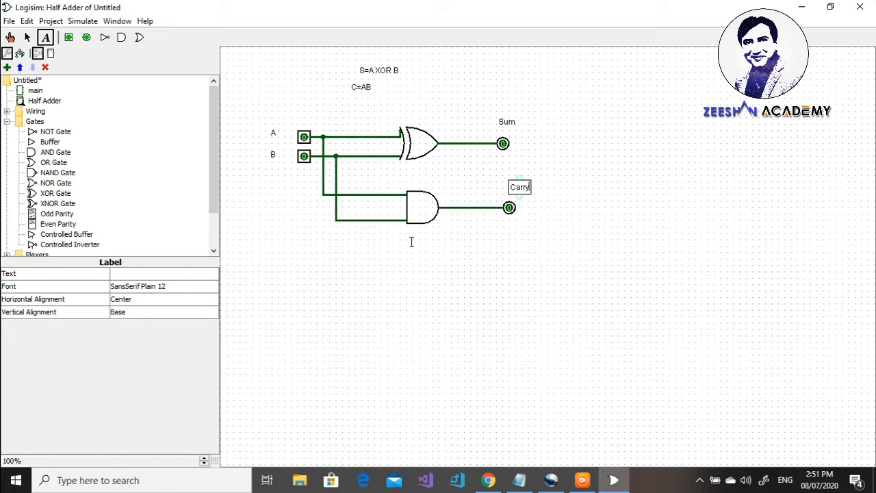
Test the half adder by setting input A to 1, followed by input B to 1.
click(10, 37)
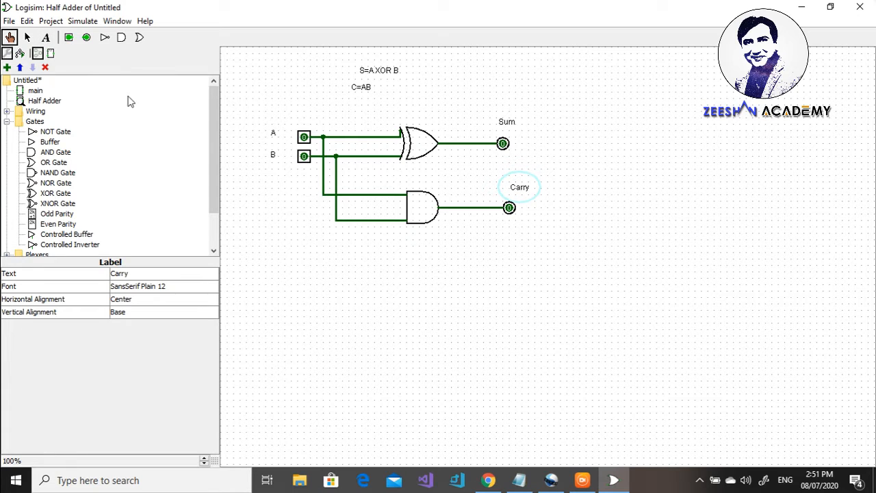
click(304, 139)
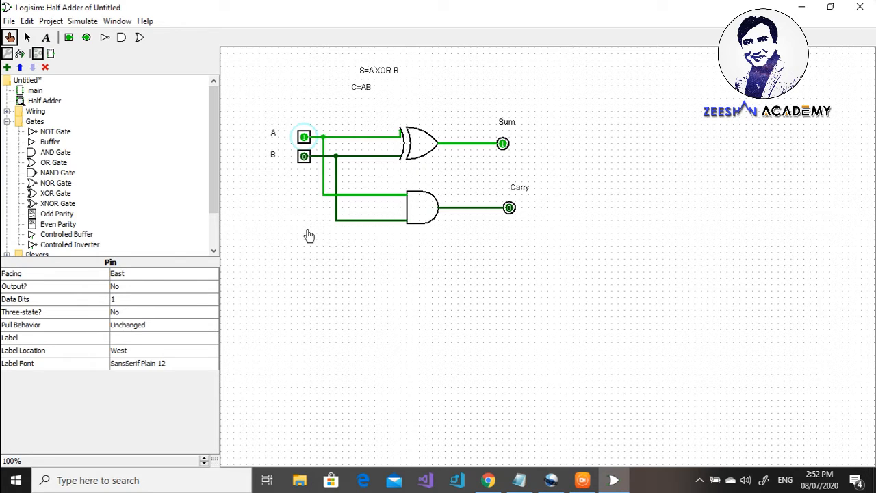
click(304, 157)
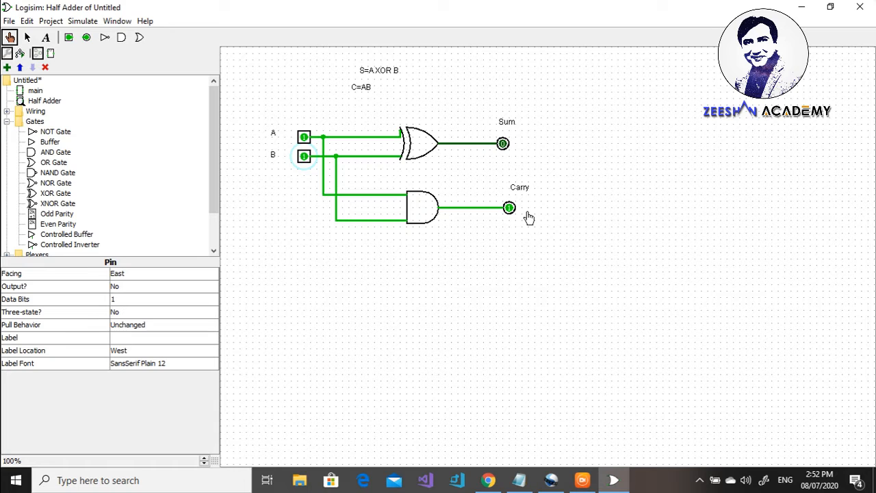
Add a new circuit named "Full Adder" to the project.
right_click(34, 82)
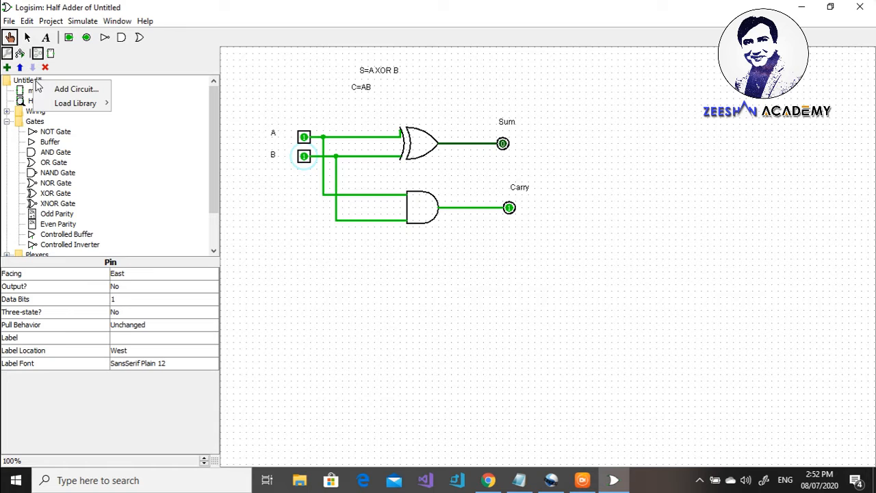
click(60, 89)
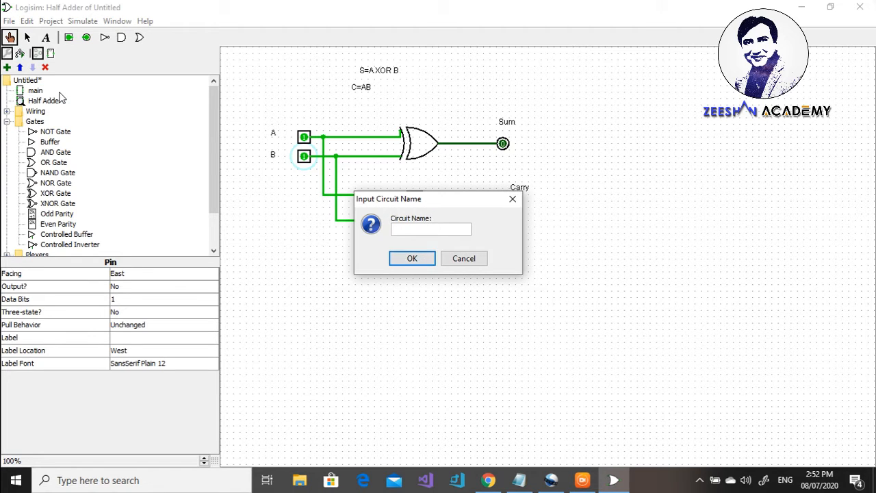
text(Full Adder)
click(401, 263)
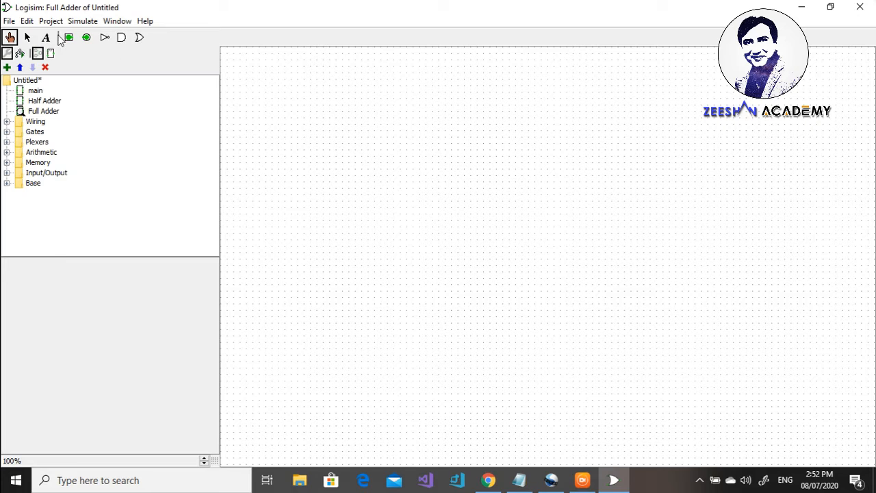
Add the sum equation "S= (A XOR B) XOR C" as a text label near the upper edge of the canvas.
click(45, 37)
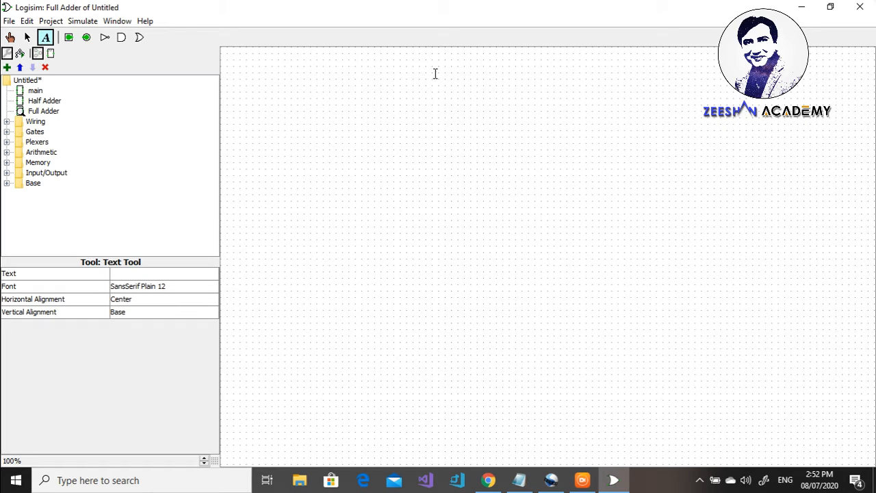
click(408, 68)
text(A)
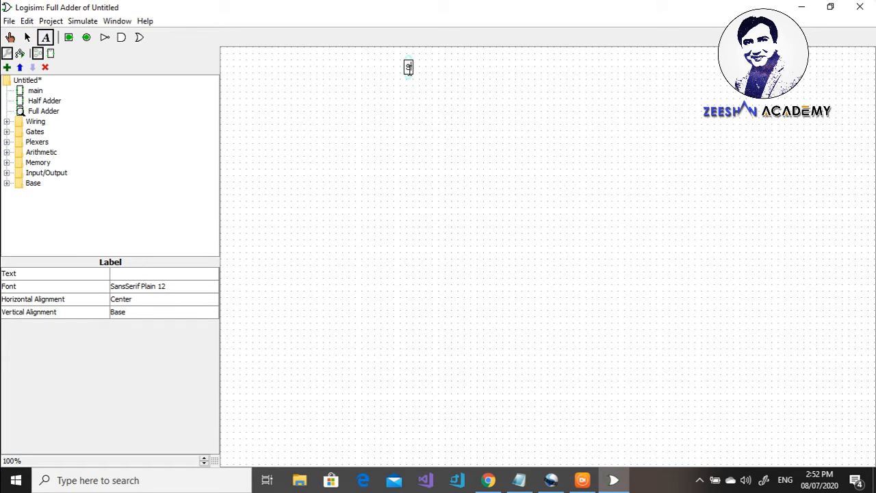
text(u)
text((A)
text( XOR B)
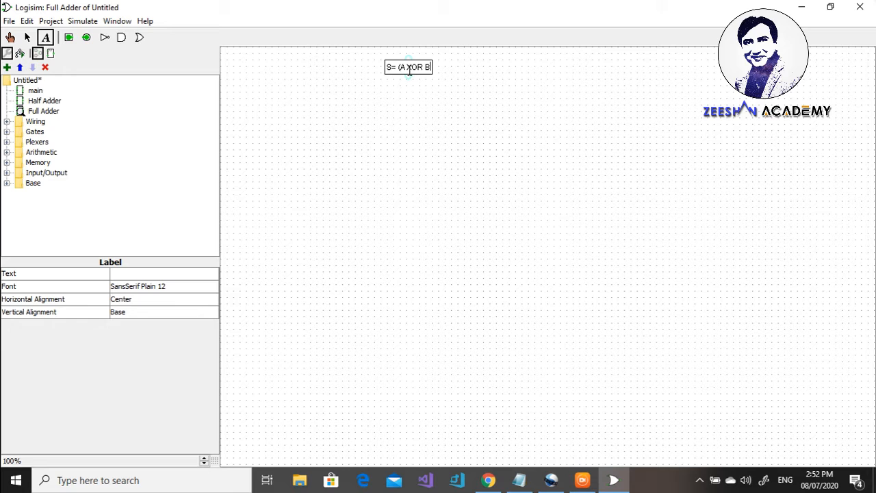
text() XOR C)
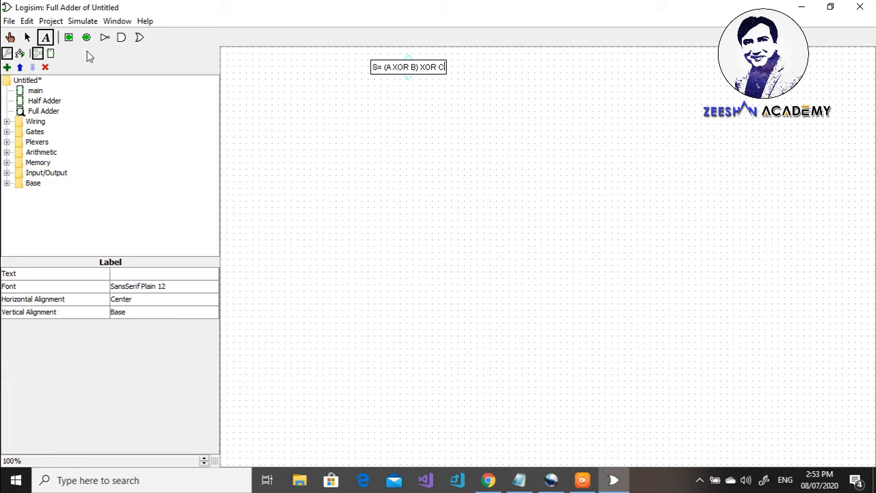
Add the carry equation "C= (A XOR B) C + AB" as a text label below the sum equation.
click(381, 89)
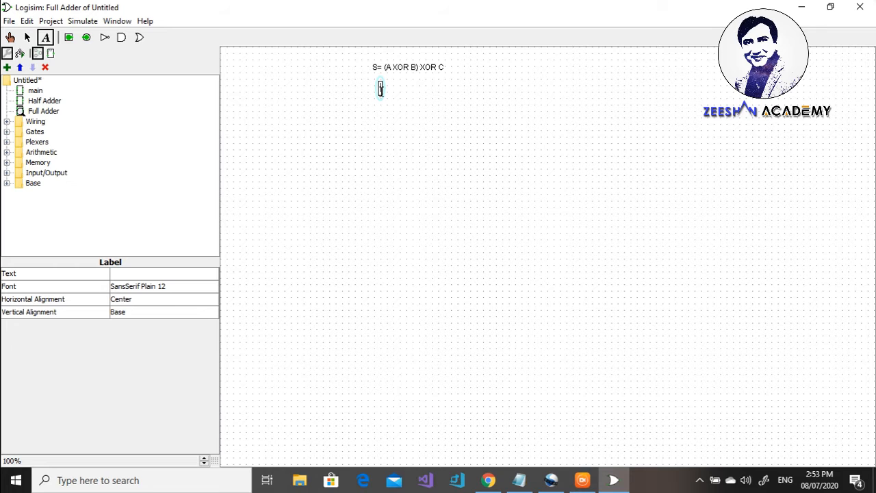
text(C= (A XOR B))
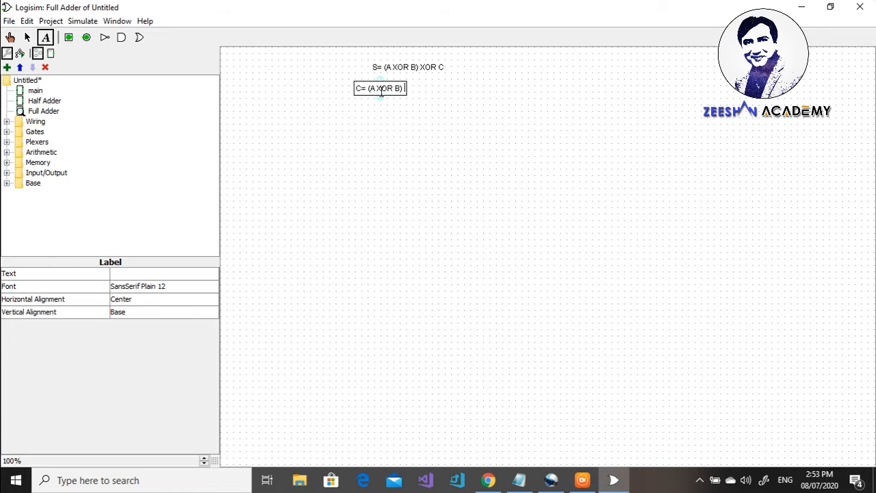
text( C)
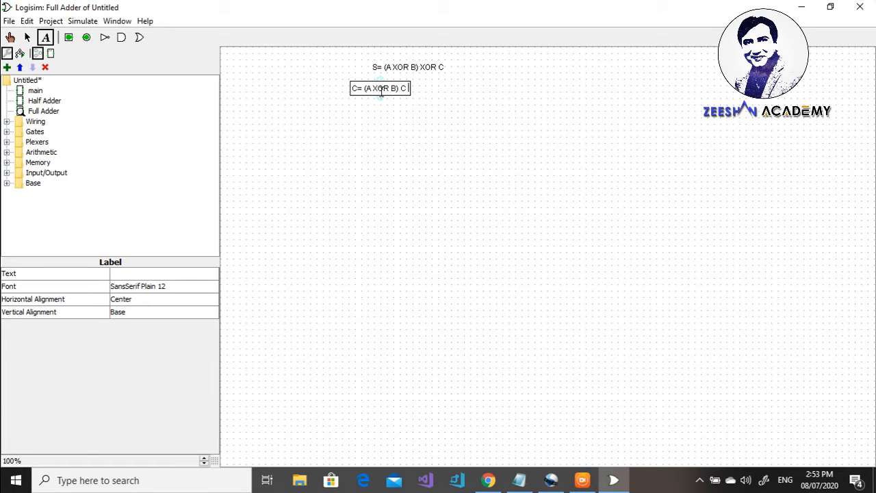
text( +)
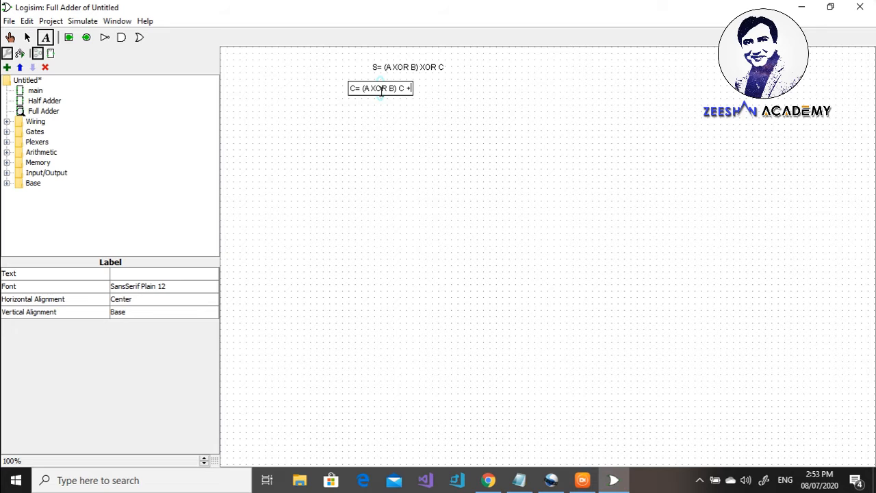
text( AB)
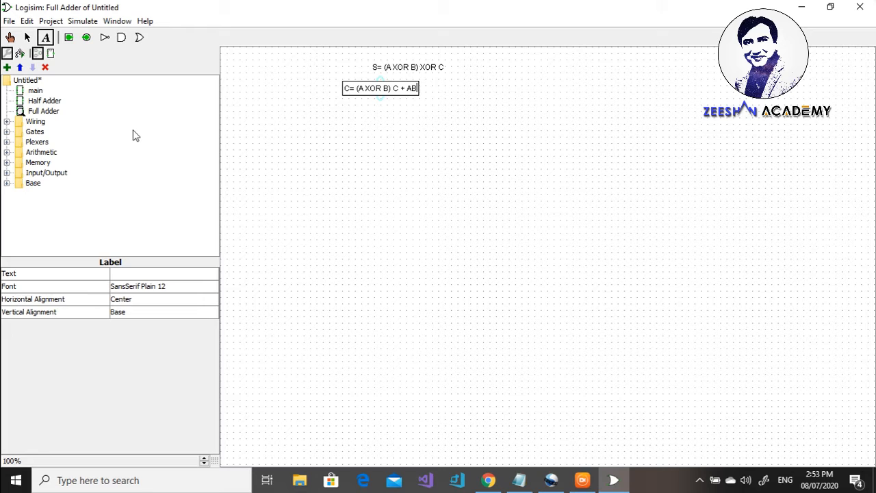
Place an XOR gate below the equations and set its number of inputs to 2.
click(7, 132)
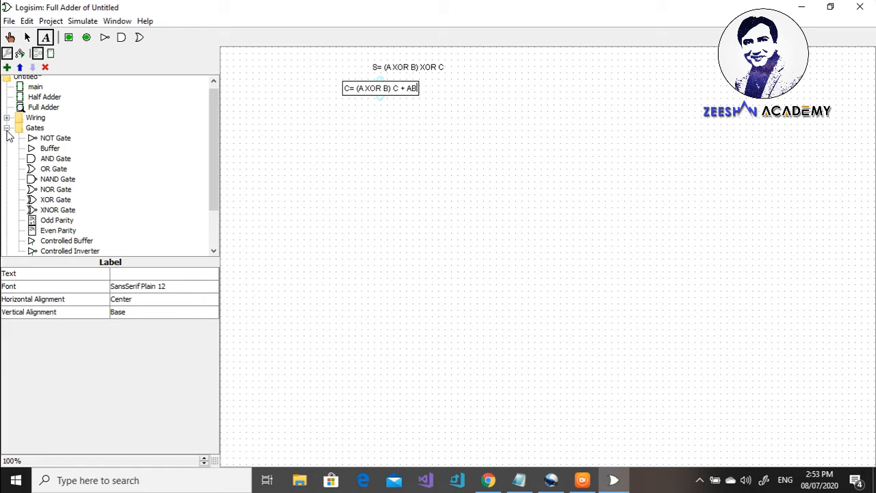
click(55, 199)
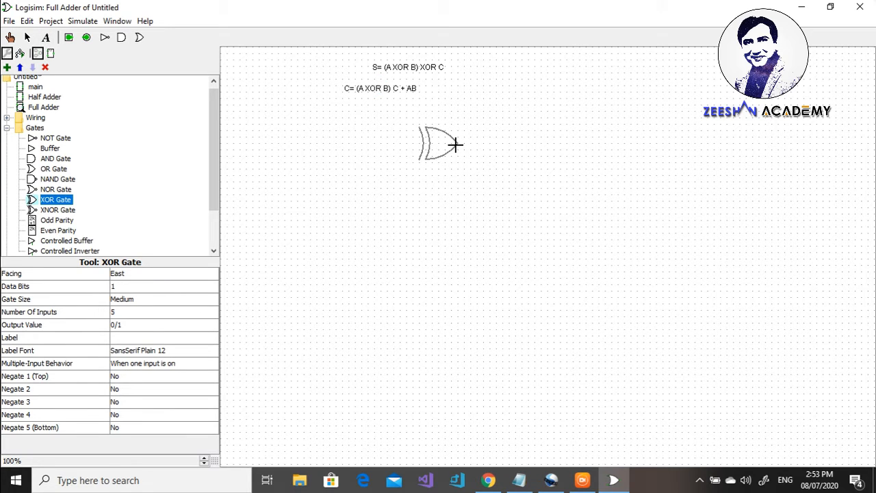
click(455, 144)
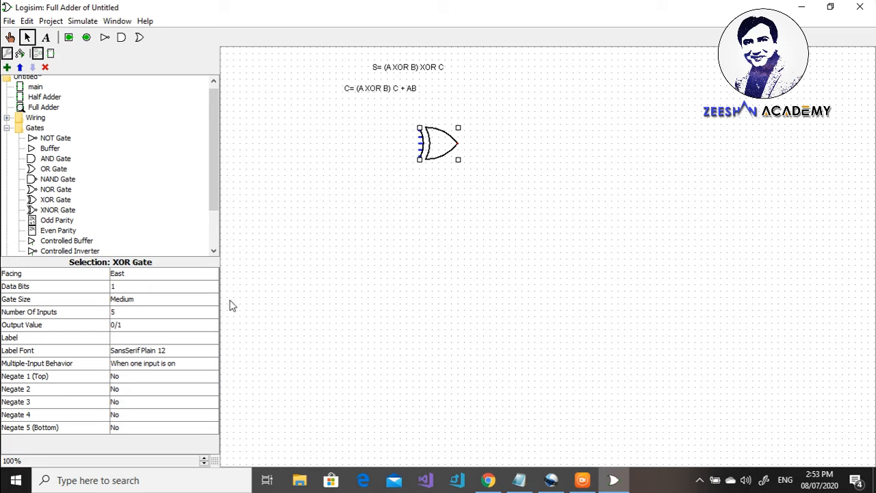
click(213, 313)
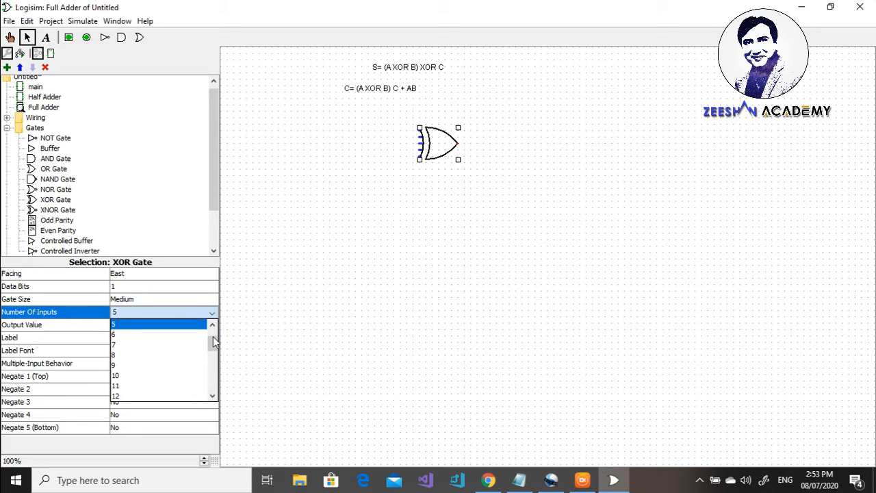
scroll(211, 342, up, 1)
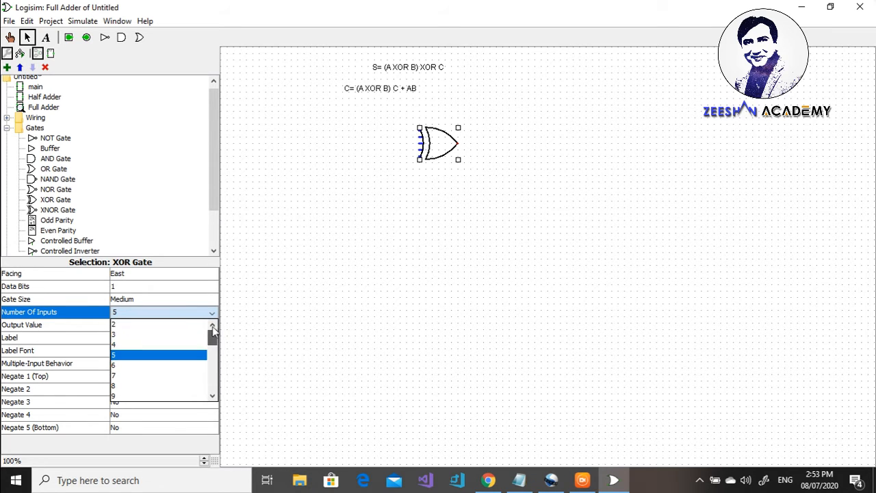
click(170, 325)
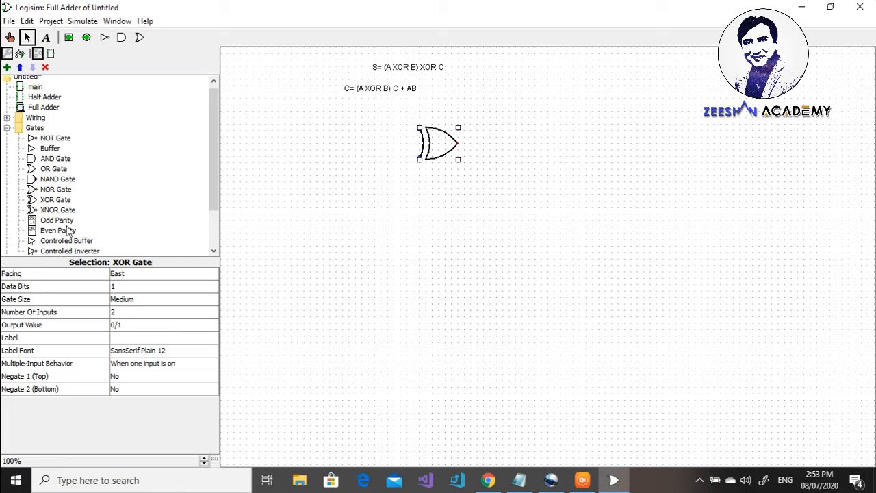
Place a second XOR gate to the right of and slightly below the first, with 2 inputs.
click(53, 201)
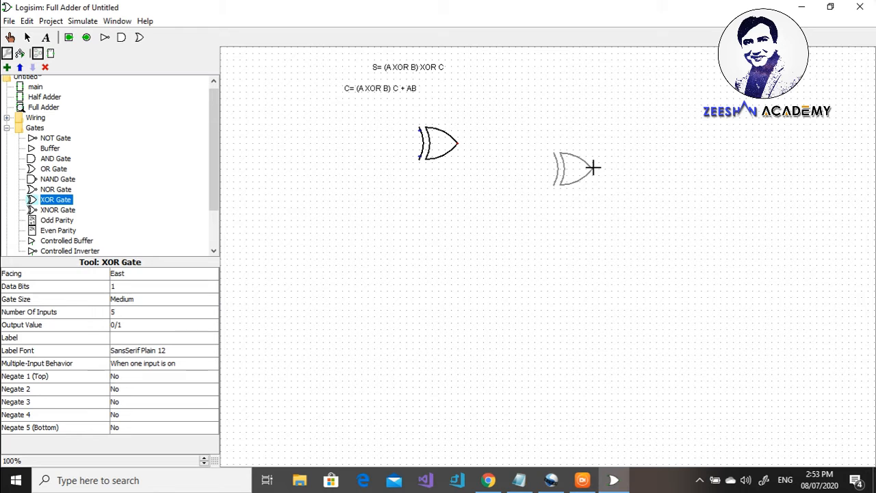
click(592, 167)
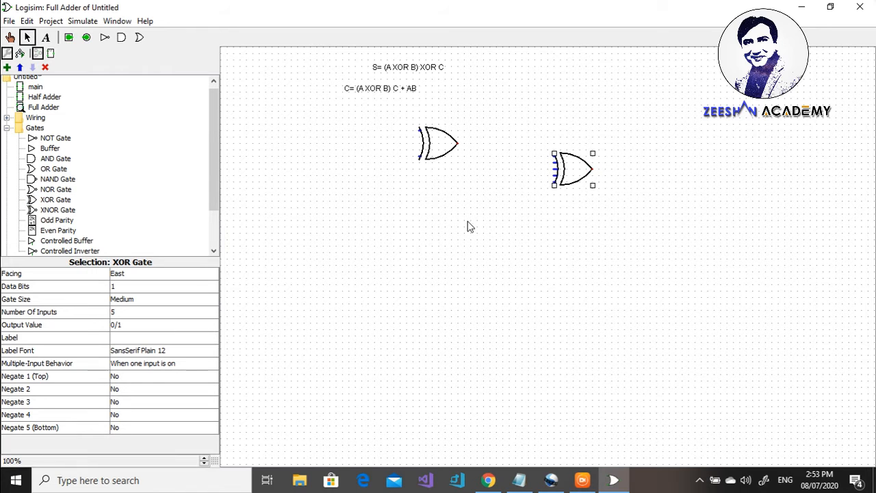
click(211, 313)
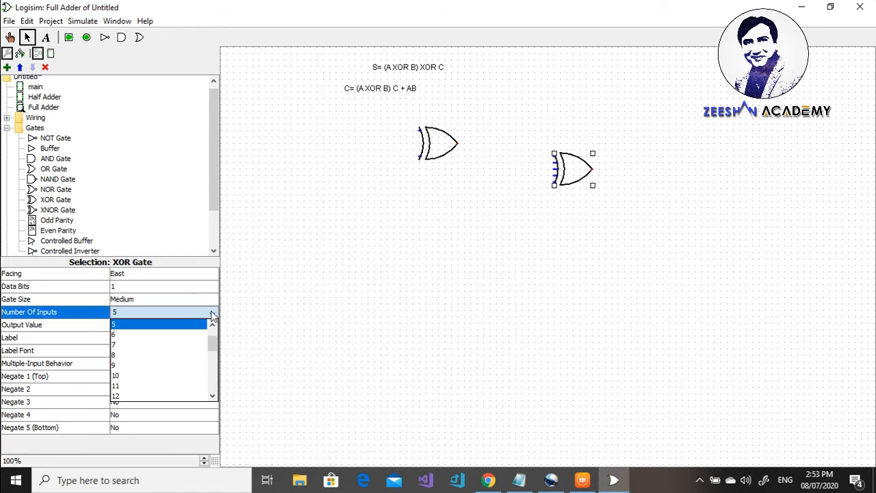
drag(211, 344, 210, 328)
click(180, 327)
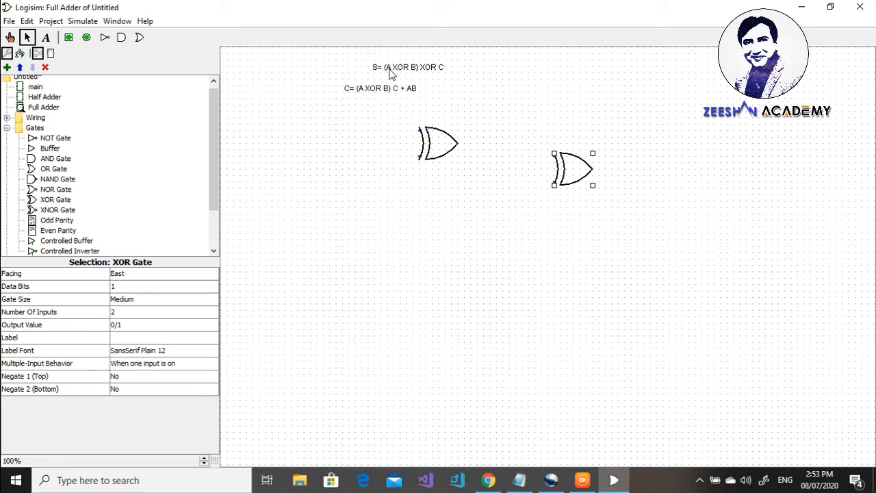
Place three input pins in a vertical column to the left of the first XOR gate.
click(68, 38)
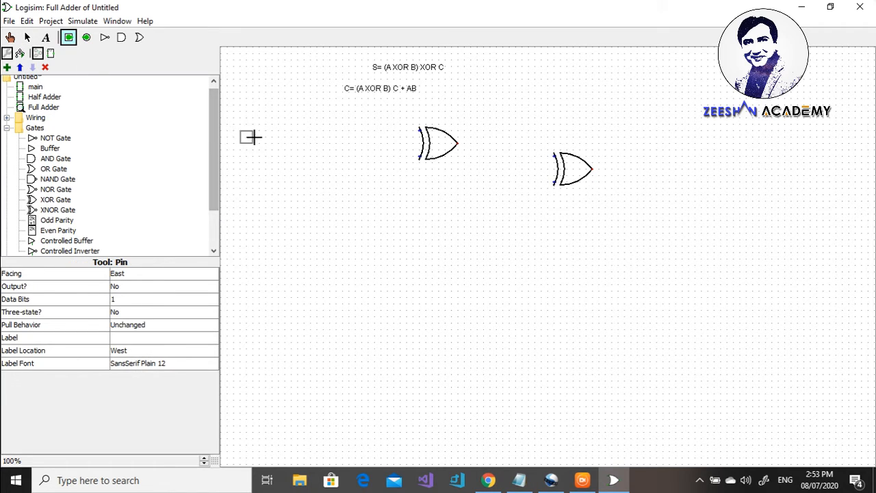
click(301, 135)
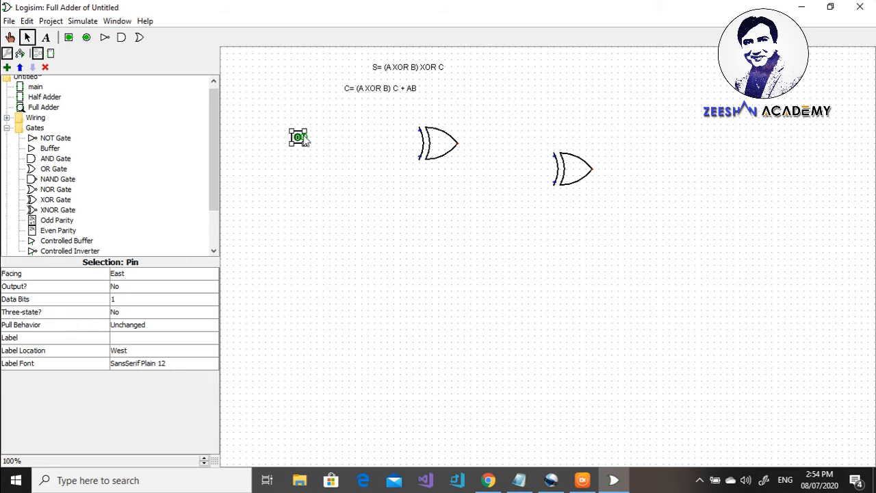
click(68, 38)
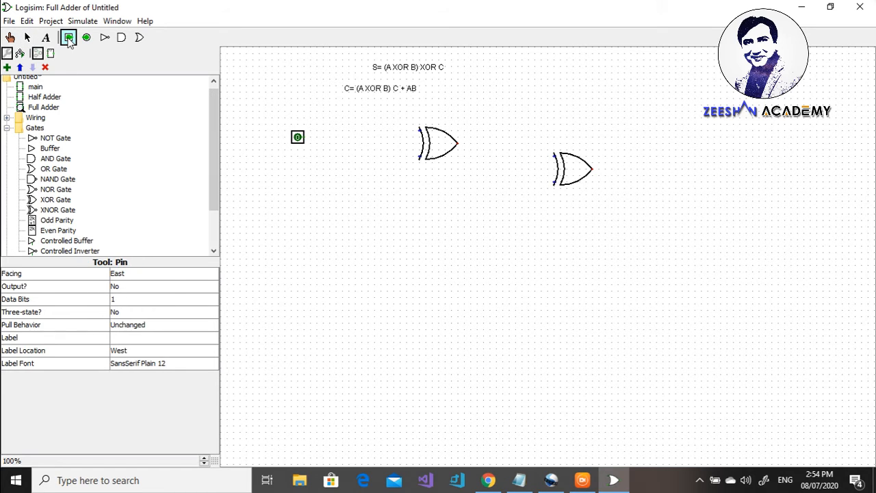
click(298, 156)
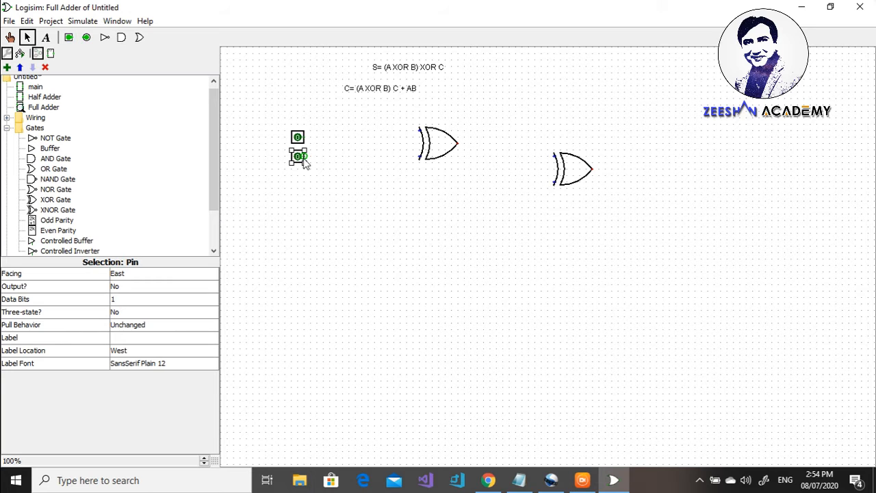
click(68, 39)
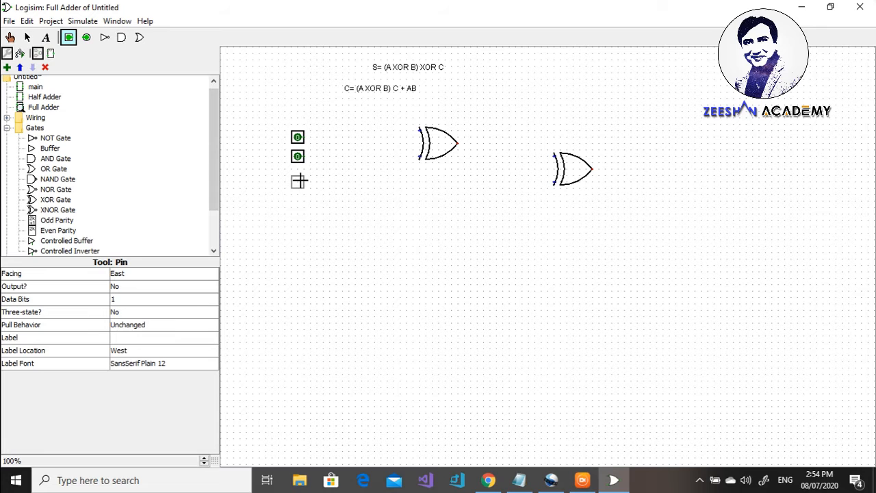
click(301, 180)
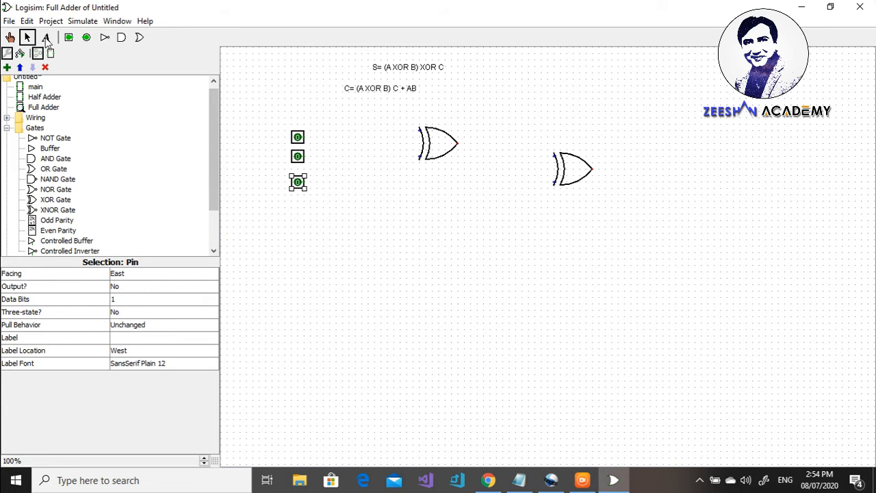
Add the text labels A, B and C beside the three input pins, from the uppermost pin to the lowest.
click(46, 37)
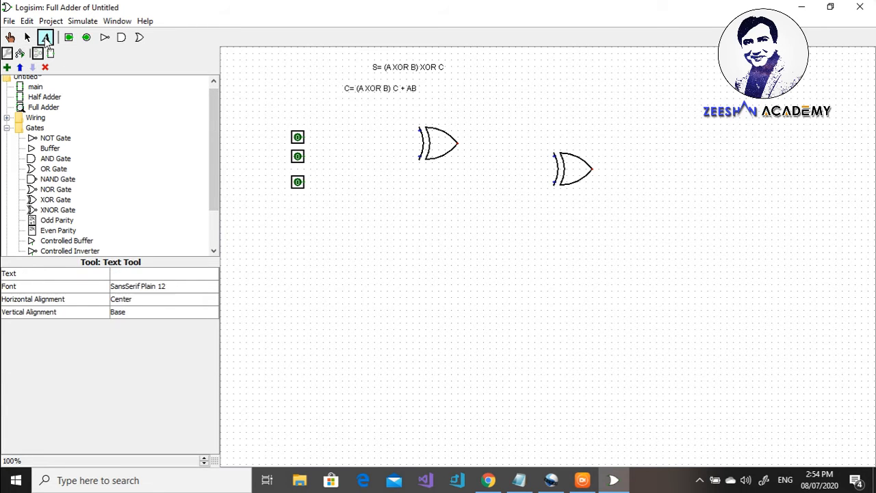
click(268, 134)
text(A)
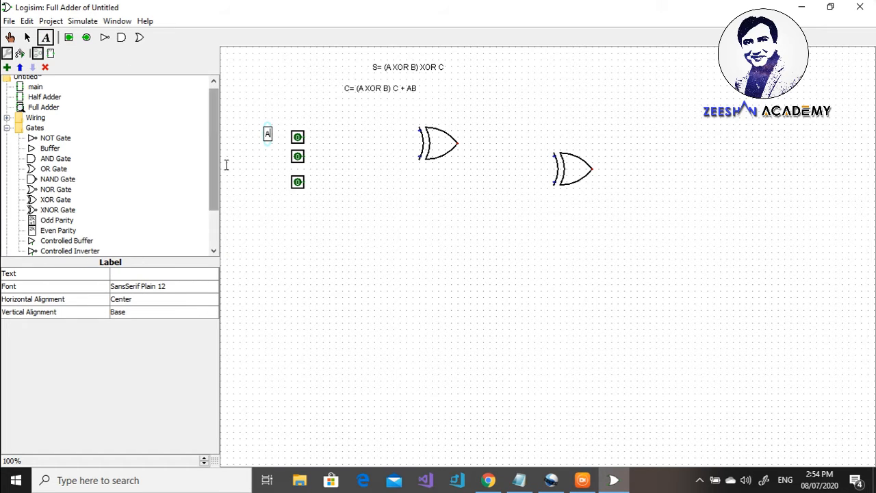
click(267, 156)
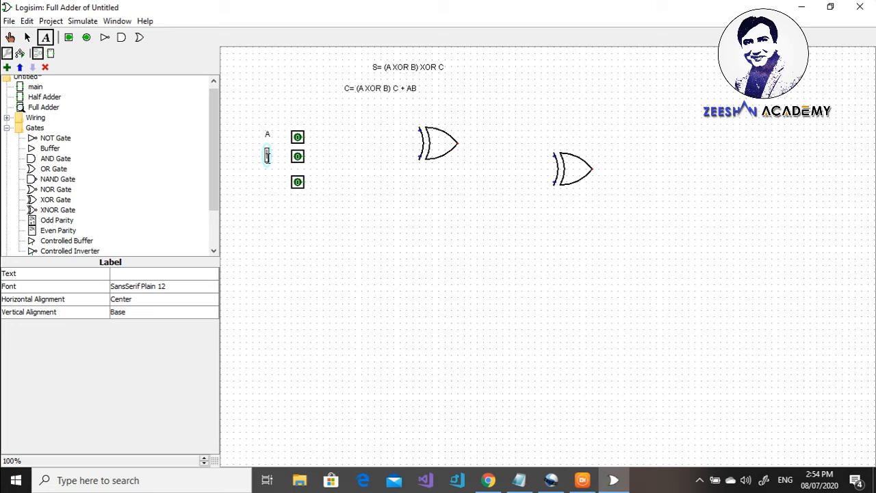
text(B)
click(270, 182)
text(C)
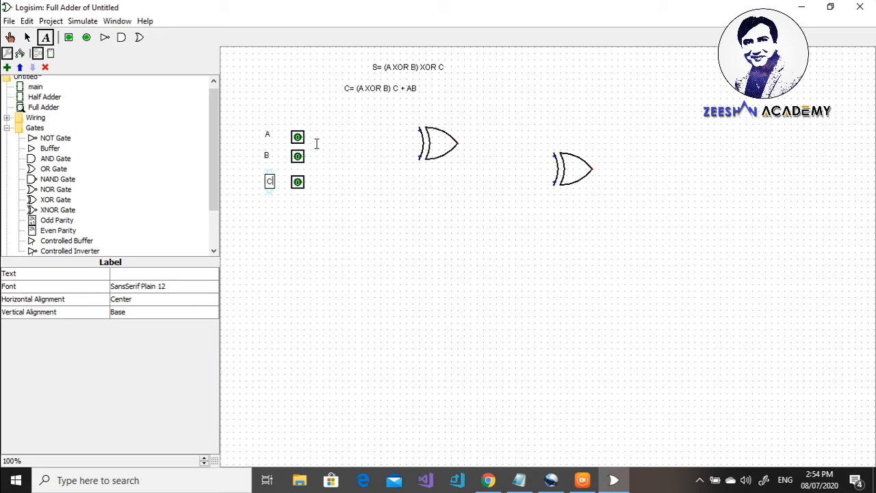
Wire pins A and B to the first XOR gate, and that gate's output and pin C to the second XOR gate.
click(28, 37)
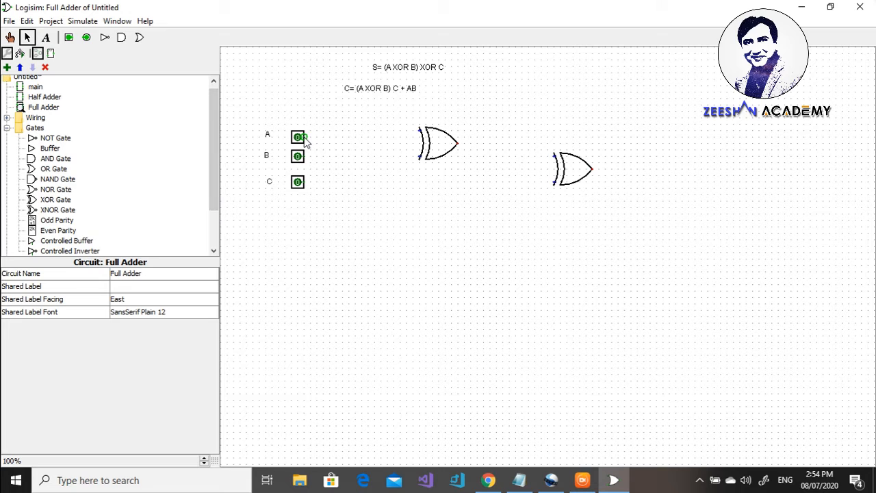
drag(304, 136, 419, 135)
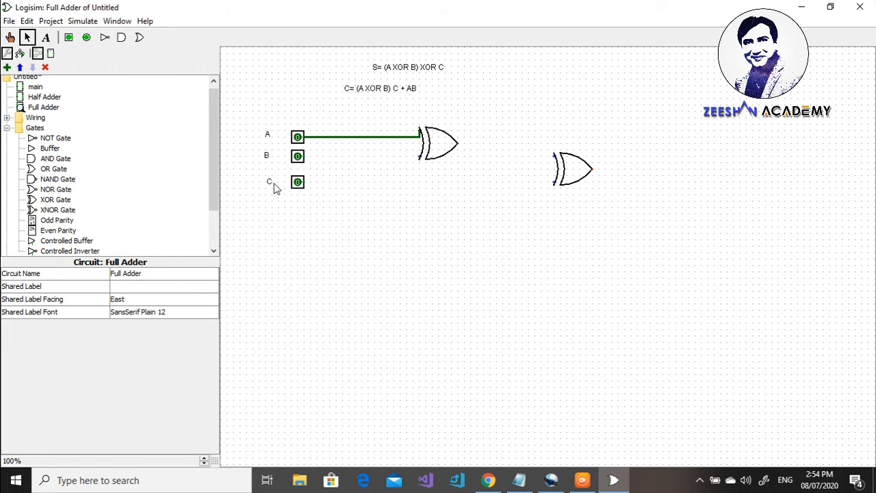
drag(305, 157, 419, 158)
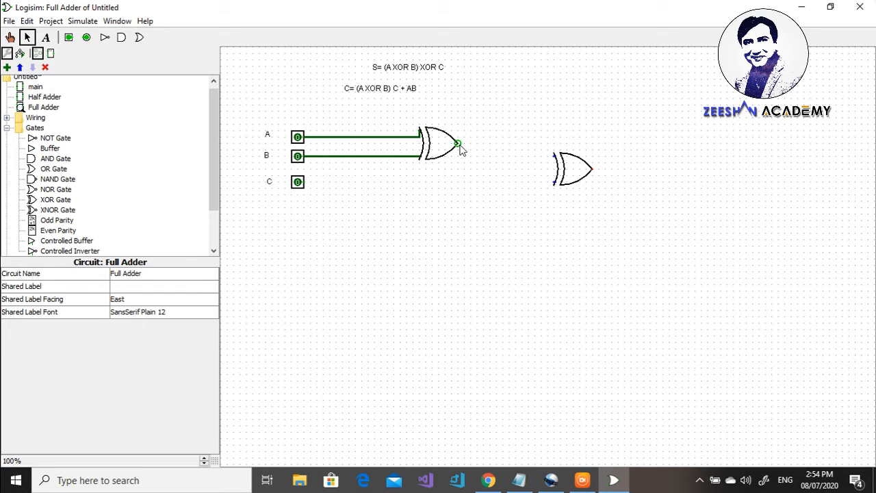
drag(457, 144, 555, 157)
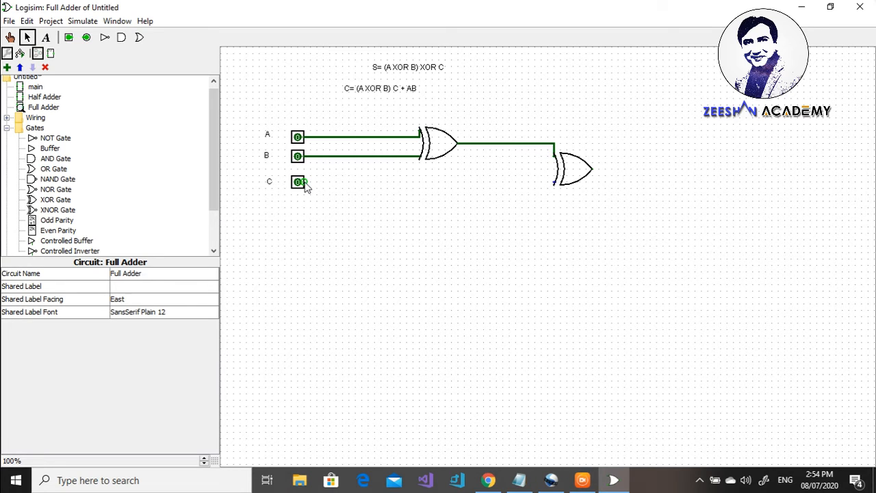
drag(306, 184, 553, 185)
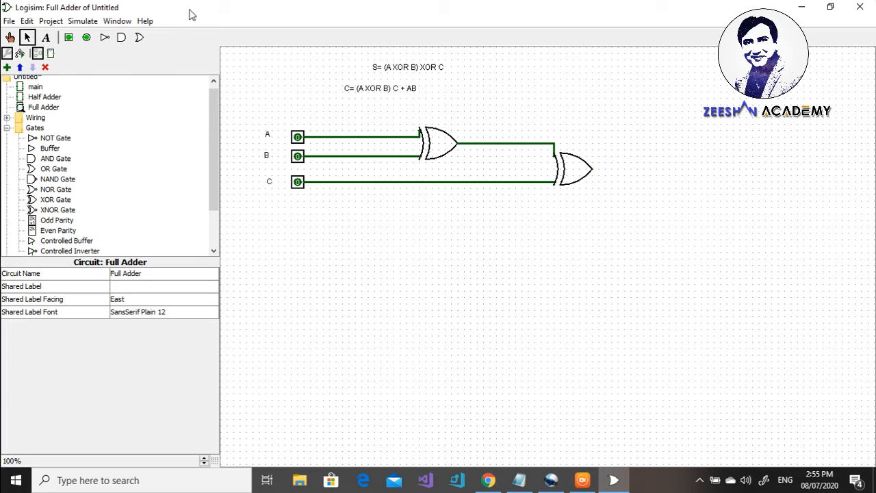
Place an output pin to the right of the second XOR gate and wire the gate's output to it.
click(87, 39)
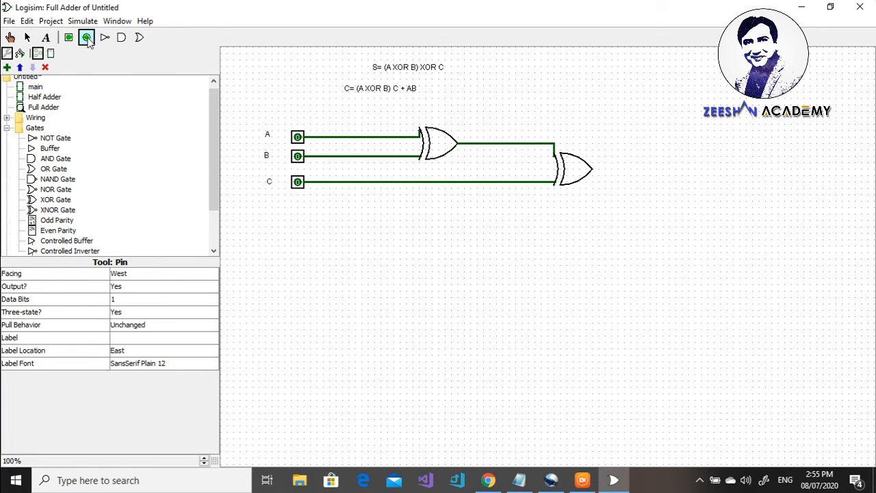
click(654, 171)
drag(593, 169, 658, 173)
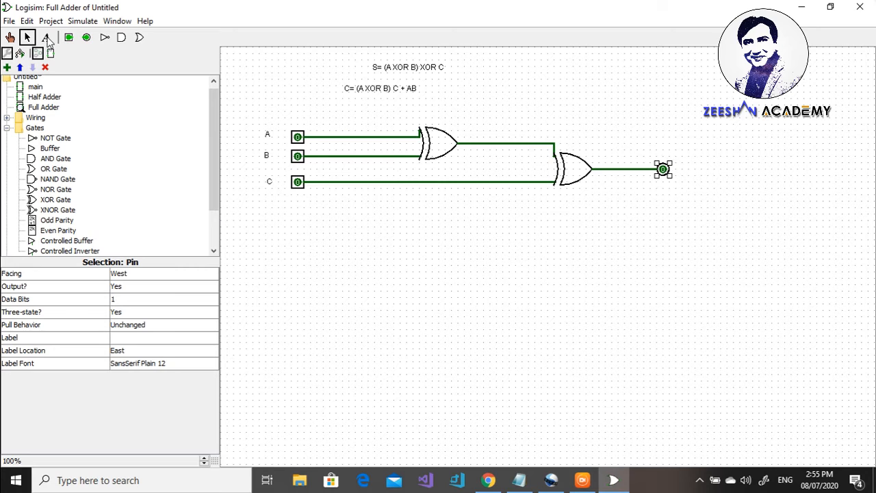
Add the text label "Sum" above the output pin of the second XOR gate.
click(46, 39)
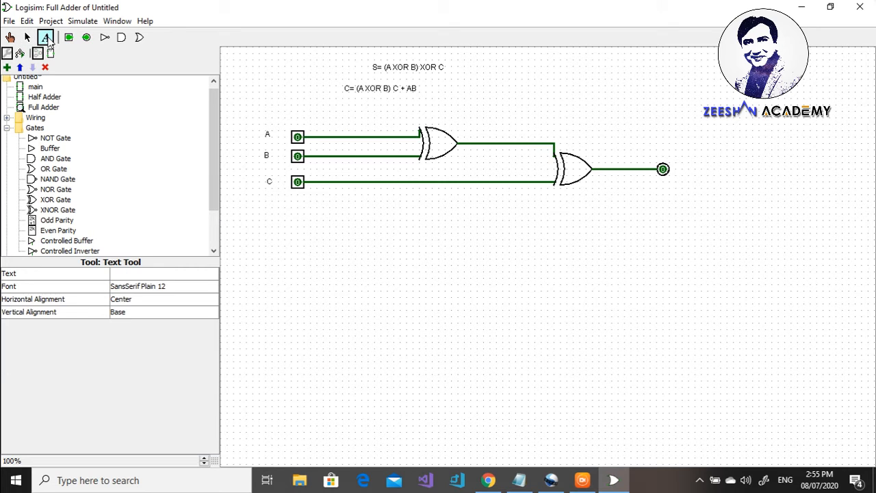
click(661, 148)
text(Sum)
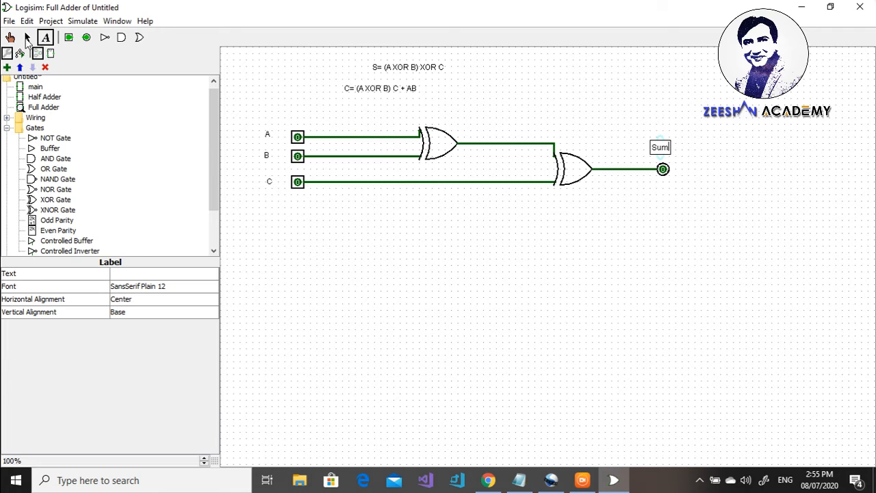
click(27, 38)
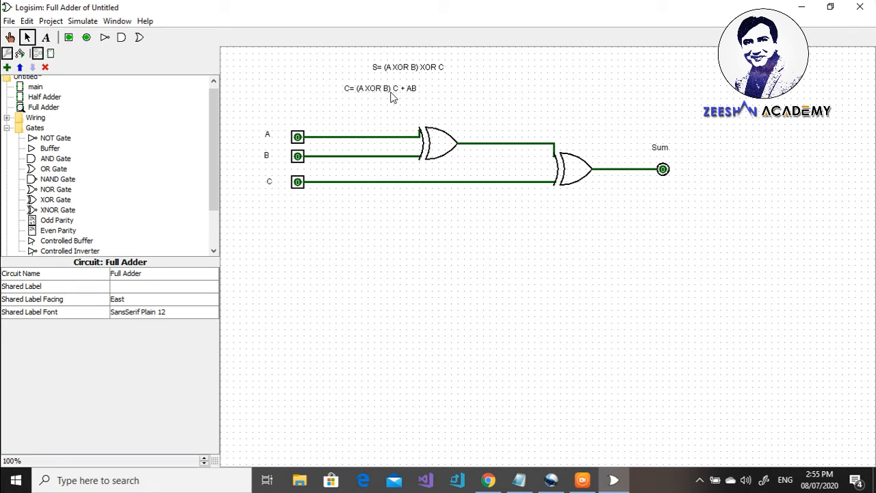
Place a 2-input AND gate below and between the XOR gates, and wire the first XOR gate's output and input C to it.
click(58, 160)
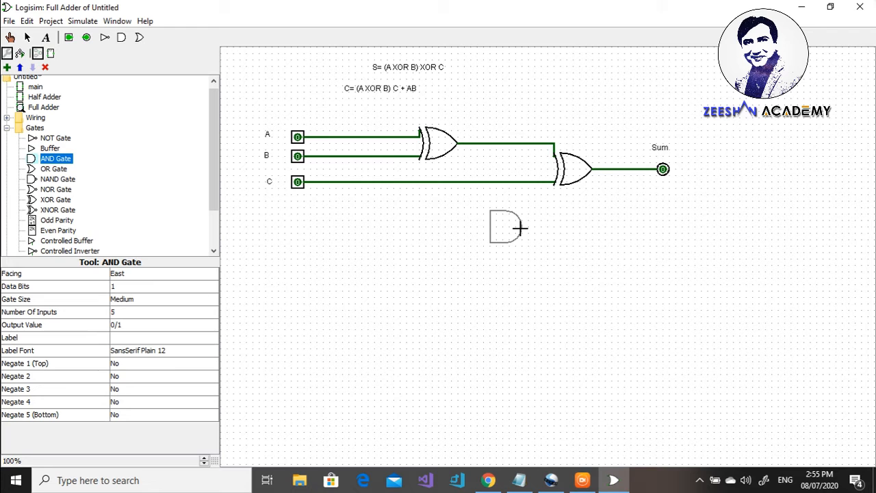
click(521, 227)
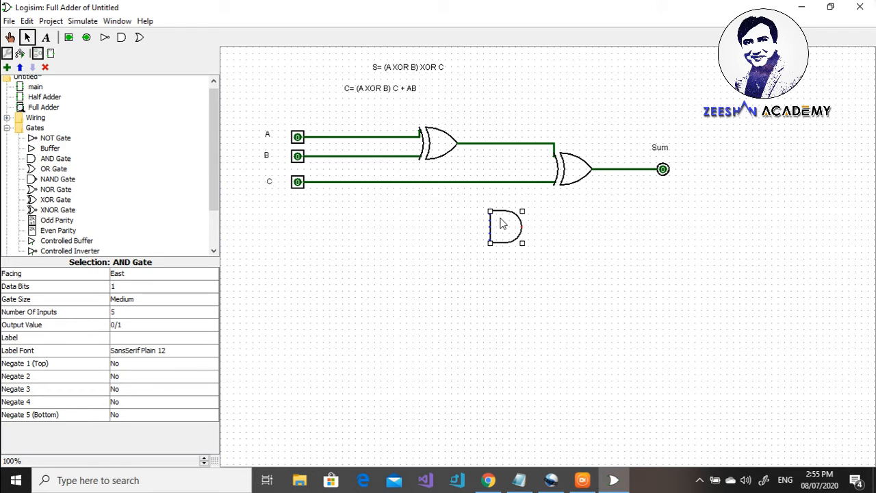
click(212, 314)
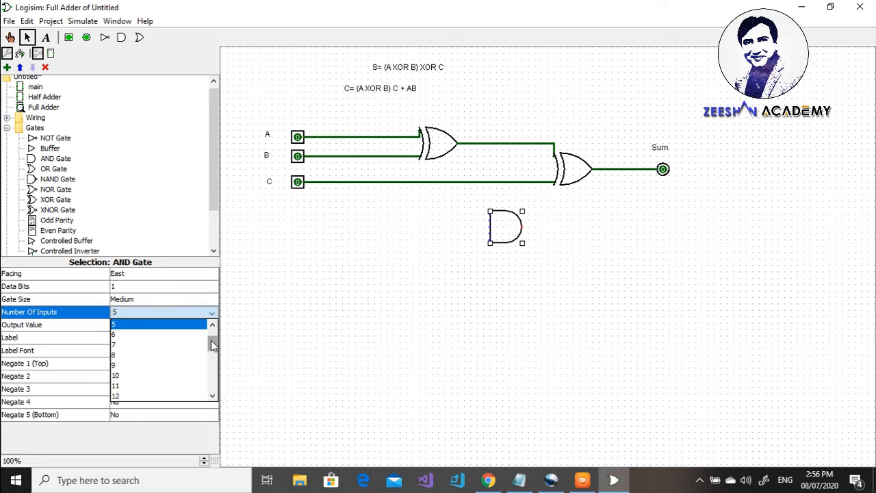
scroll(209, 338, up, 1)
click(164, 324)
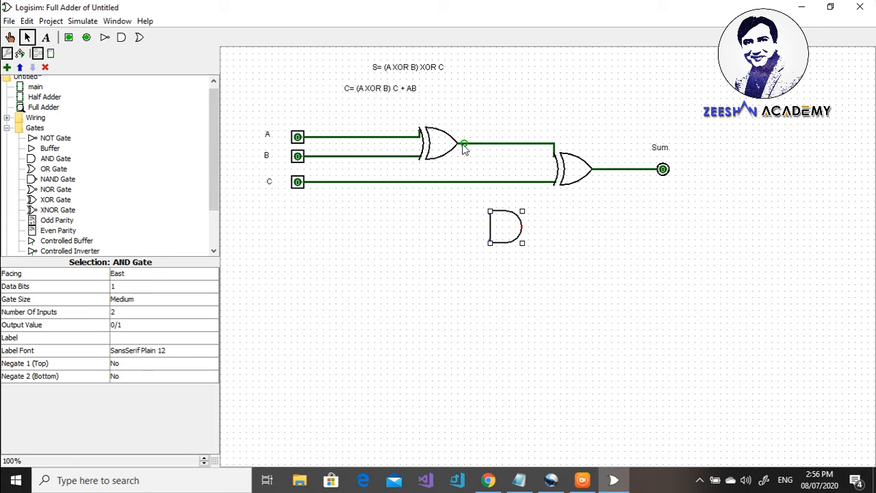
drag(463, 145, 490, 213)
drag(337, 183, 489, 240)
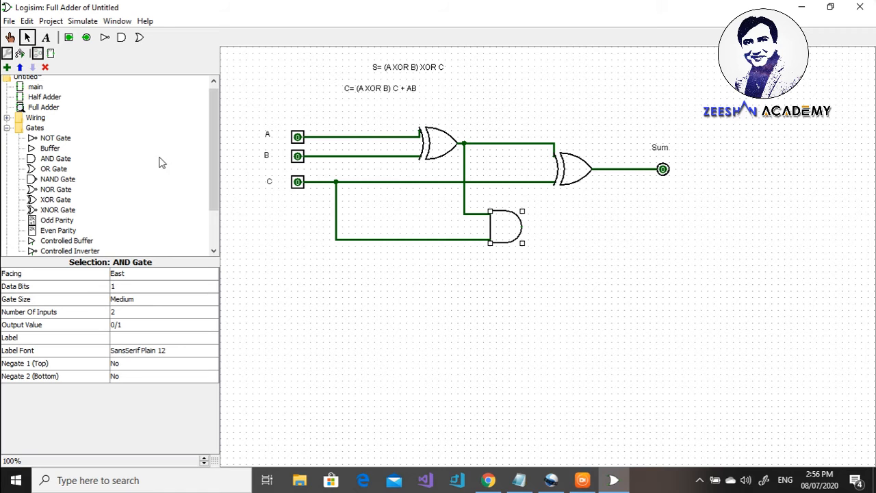
Place a second 2-input AND gate below and to the right of the first, and wire inputs A and B to it.
click(54, 160)
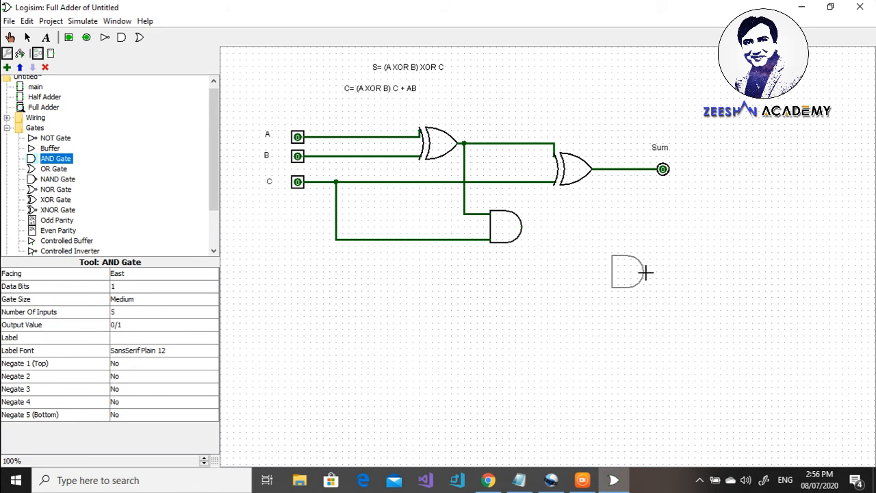
click(645, 273)
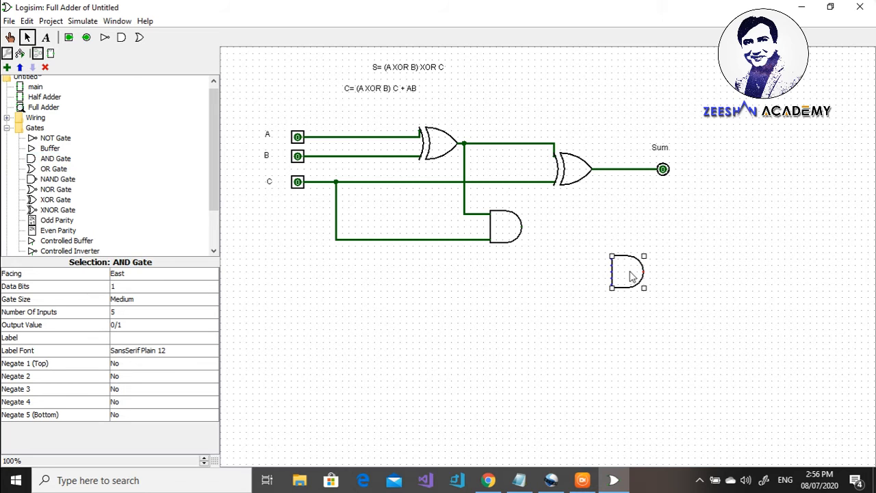
click(215, 312)
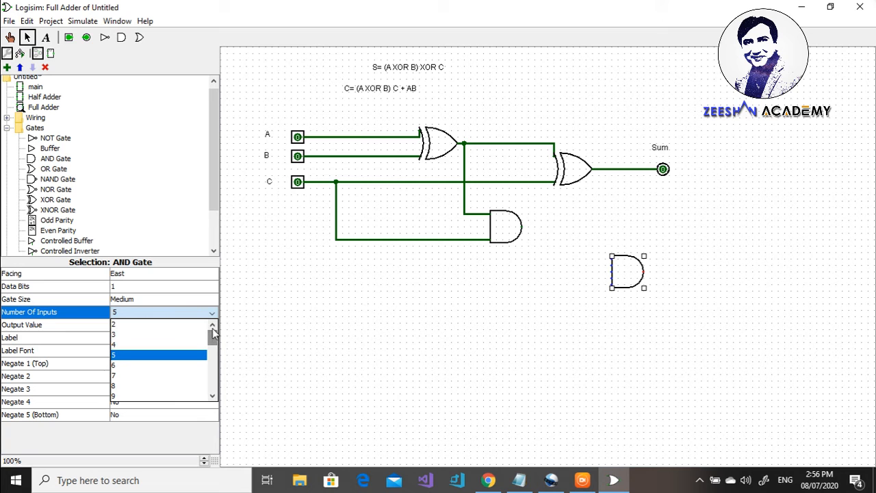
click(177, 324)
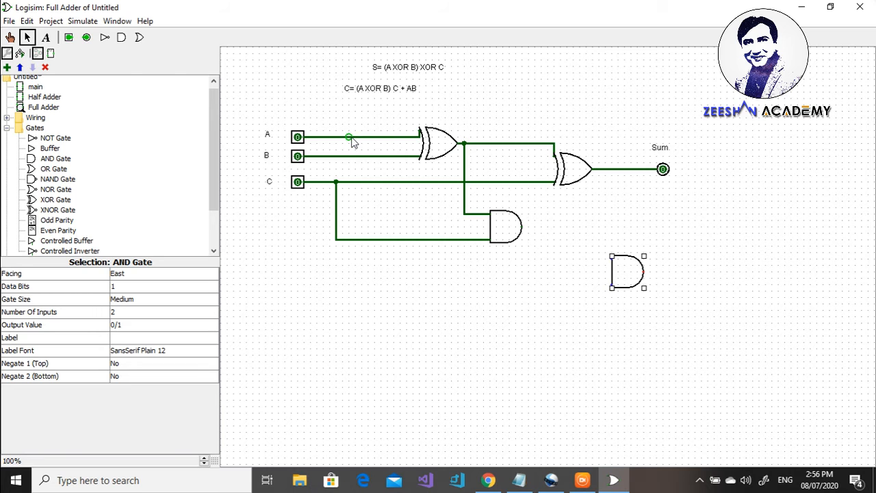
drag(351, 138, 611, 261)
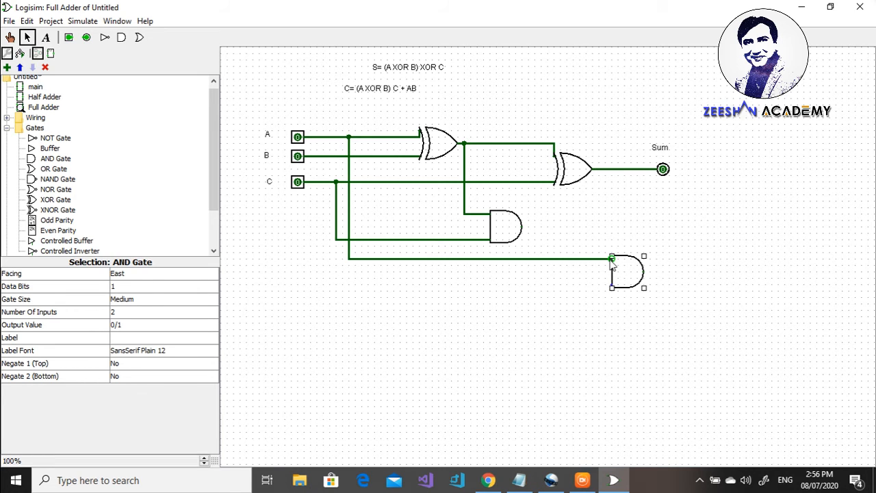
click(365, 163)
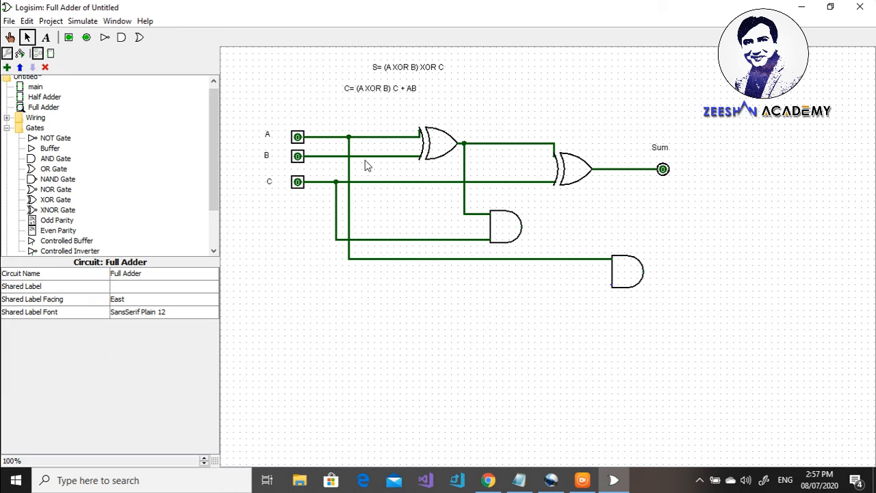
drag(363, 156, 611, 289)
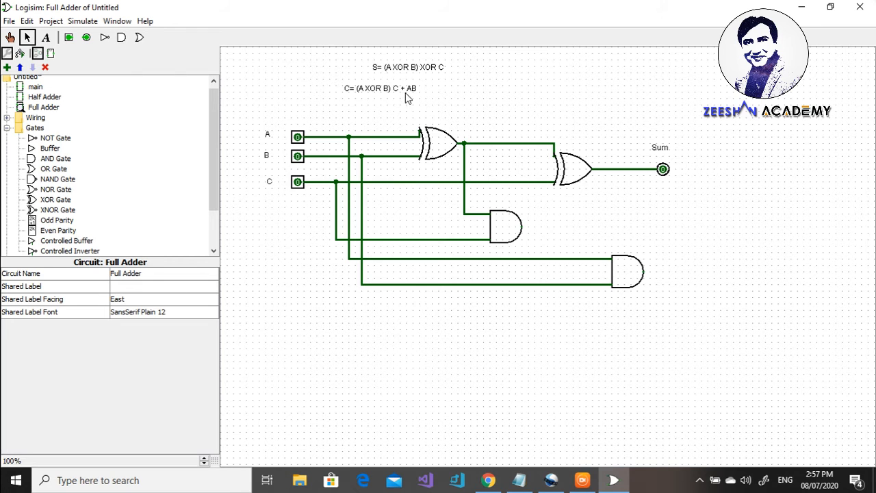
Place a 2-input OR gate to the right of the AND gates and wire both AND outputs to its inputs.
click(53, 169)
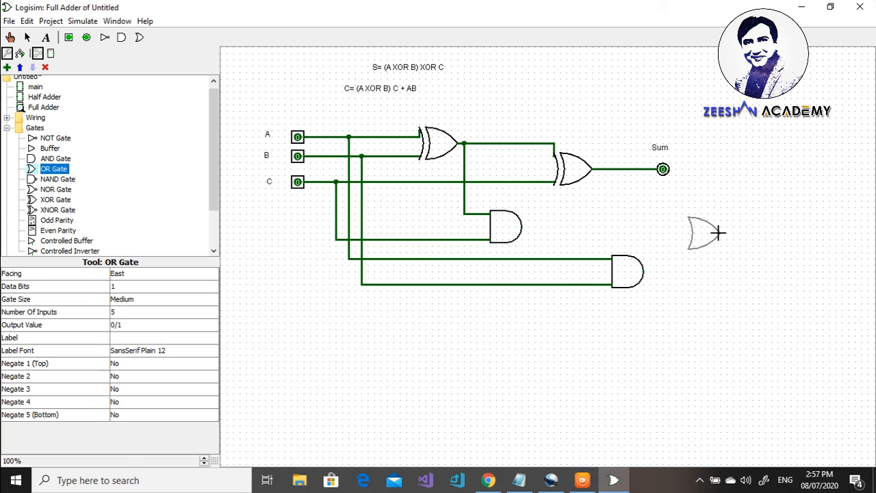
click(718, 233)
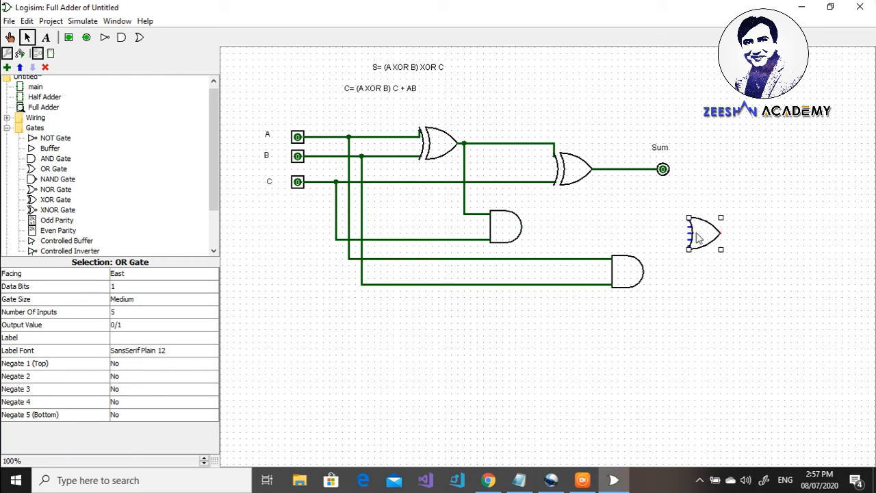
click(212, 312)
scroll(213, 338, up, 1)
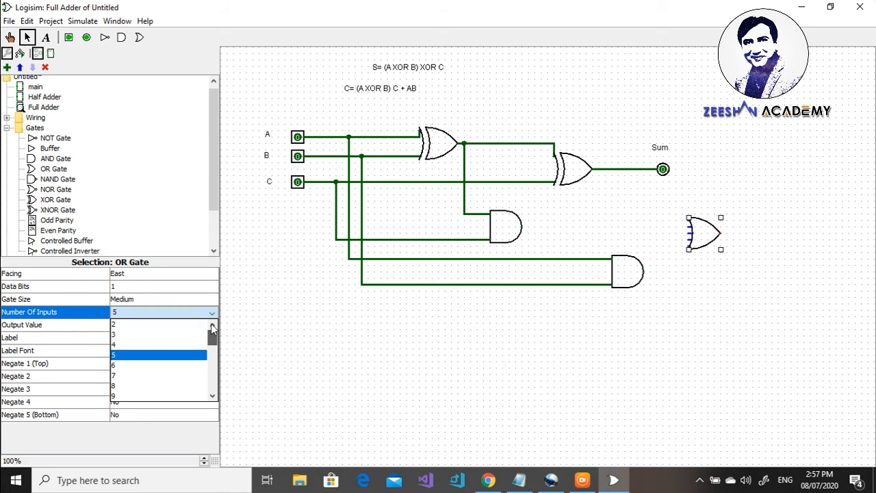
click(189, 326)
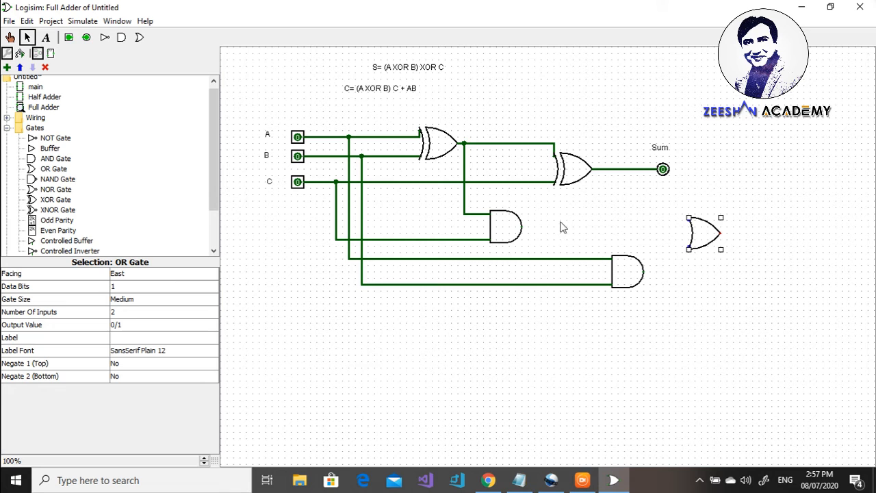
drag(522, 228, 688, 226)
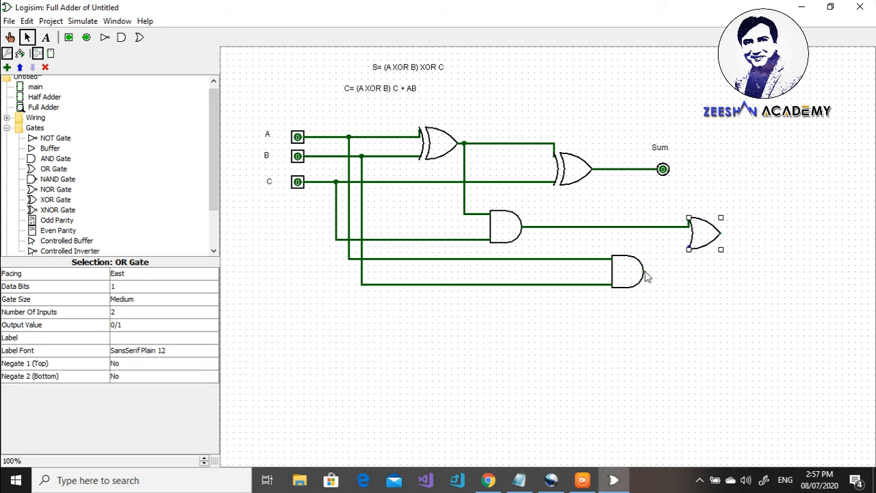
drag(644, 272, 688, 246)
Place an output pin to the right of the OR gate and wire the gate's output to it.
click(86, 37)
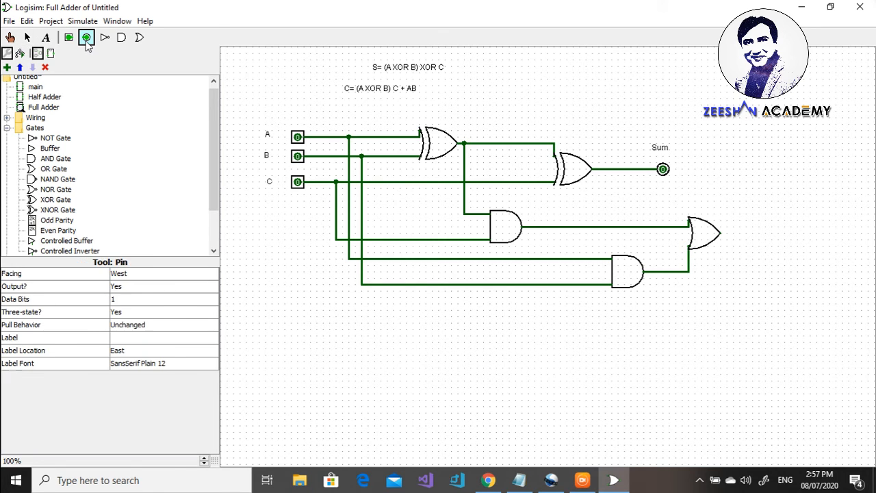
click(764, 231)
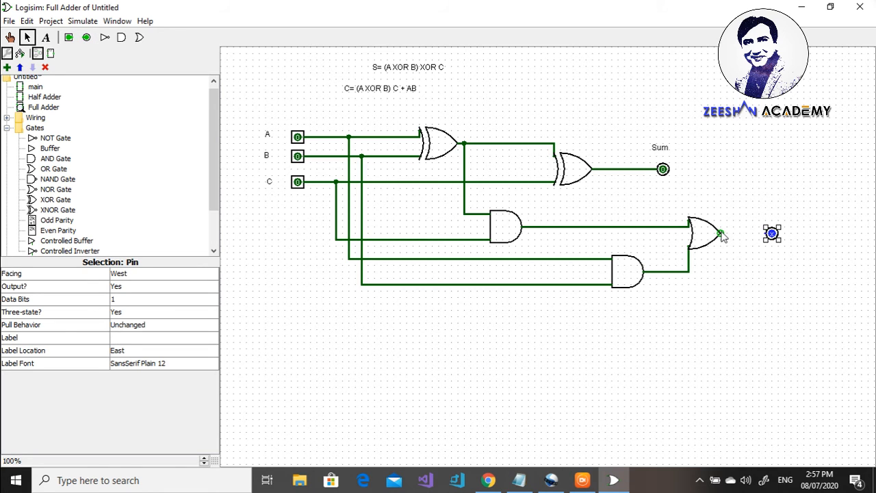
drag(720, 234, 767, 234)
Add the text label "Carry" above the output pin of the OR gate.
click(46, 37)
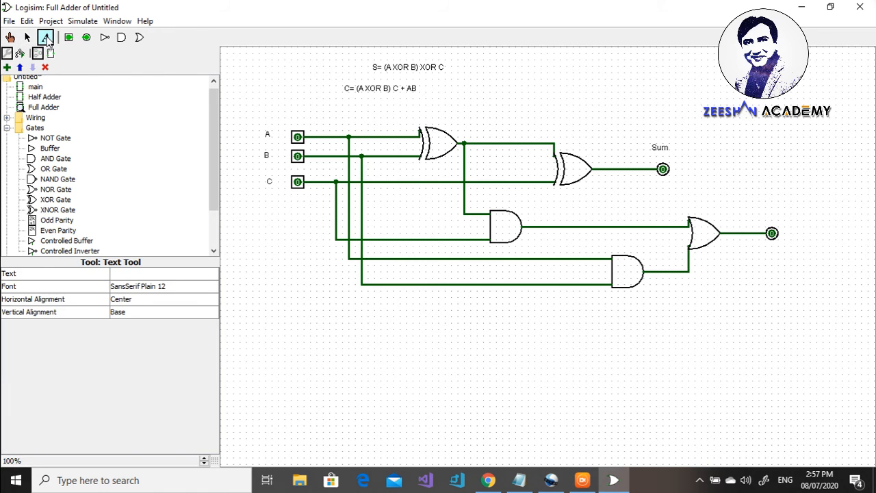
click(766, 210)
text(C)
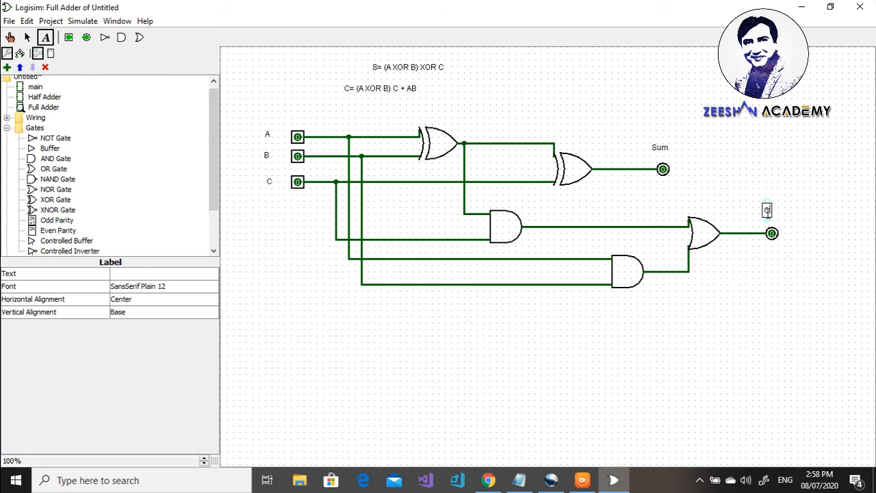
text(arry)
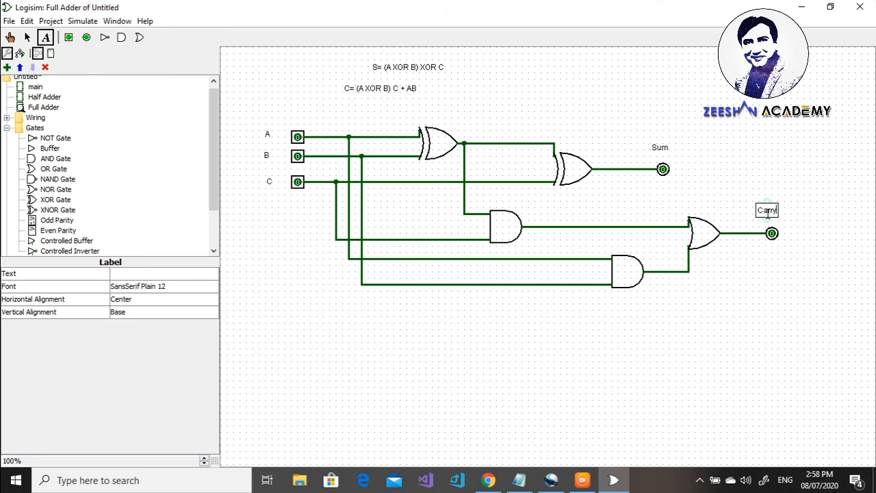
Test the full adder by switching inputs A, B and C to 1 one after another.
click(9, 37)
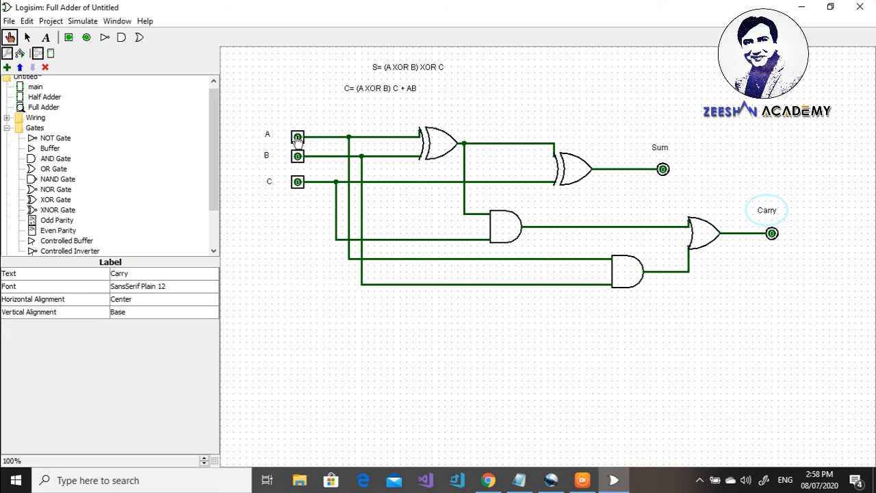
click(298, 138)
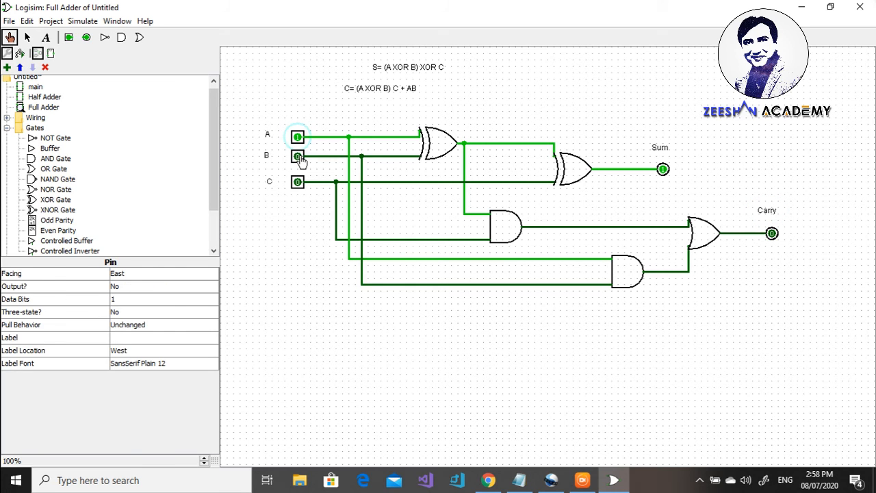
click(298, 156)
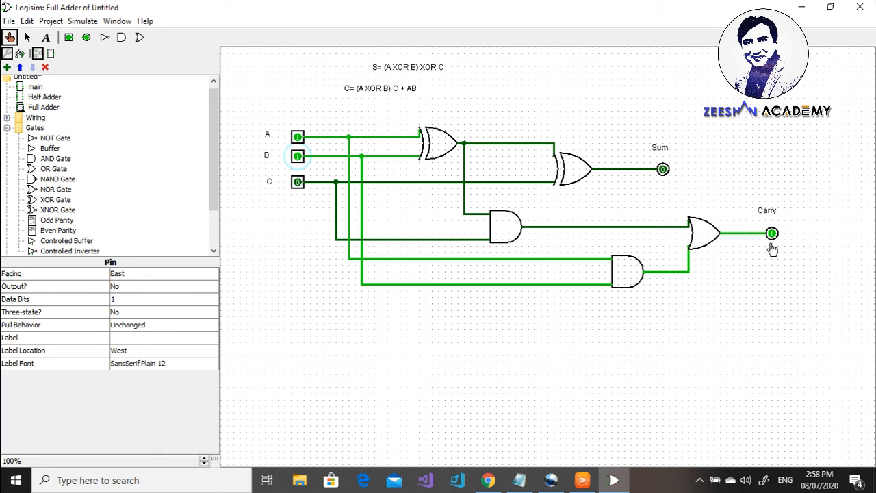
click(298, 182)
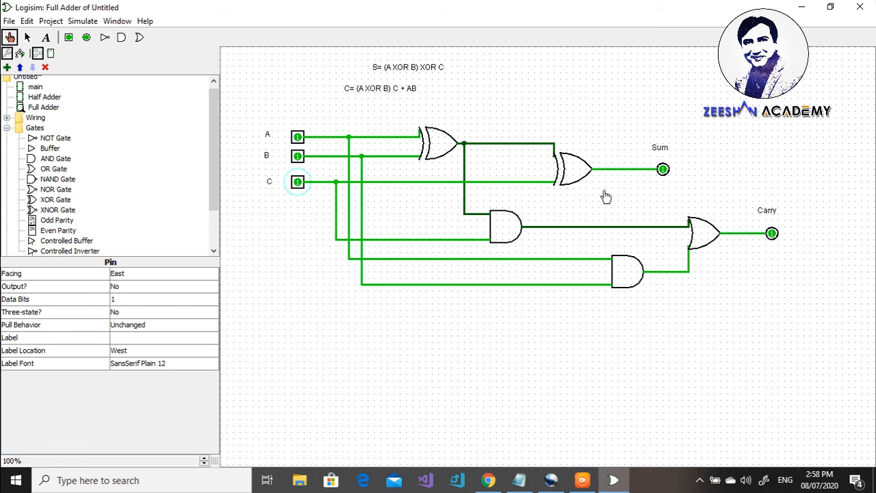